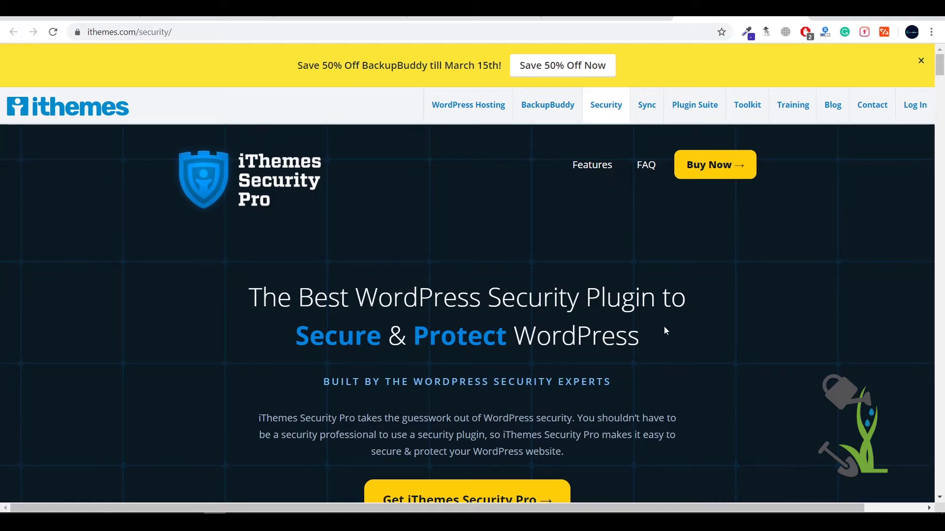
# Scroll through the iThemes Security Pro feature list on ithemes.com/security.
pyautogui.scroll(-5, 582, 214)
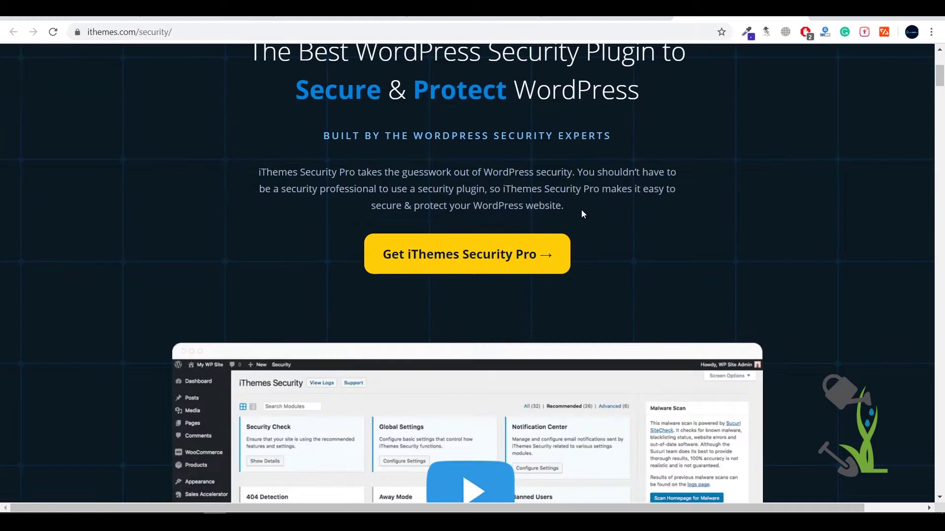
pyautogui.scroll(5, 583, 214)
pyautogui.scroll(-10, 560, 213)
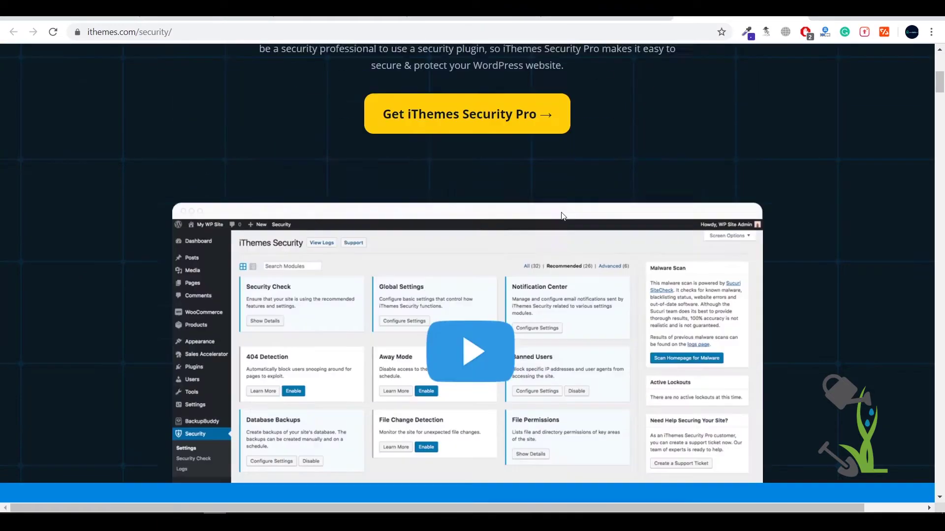
pyautogui.scroll(-5, 564, 216)
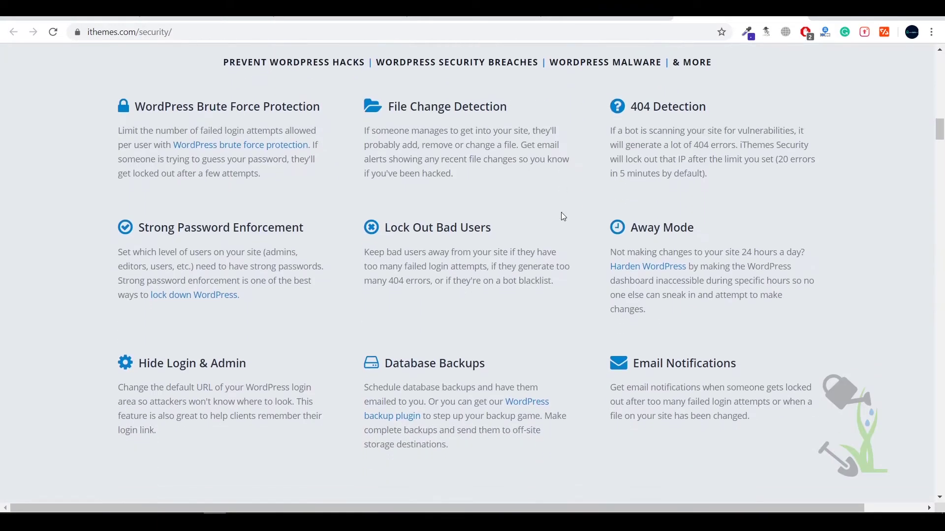
pyautogui.scroll(12, 564, 217)
pyautogui.scroll(-8, 563, 217)
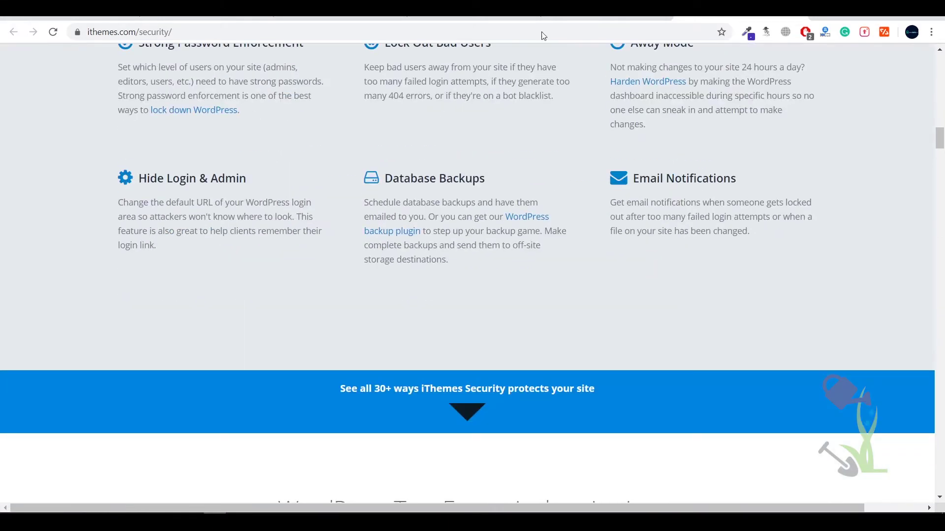
# Load the demo site's wp-admin dashboard from the Blog tab and go to Plugins > Add New.
pyautogui.click(595, 19)
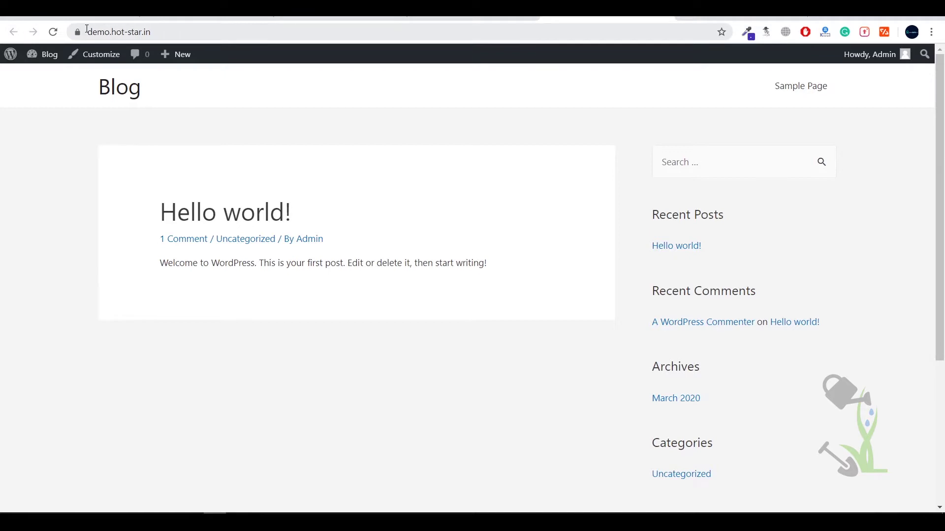
pyautogui.click(144, 28)
pyautogui.click(218, 36)
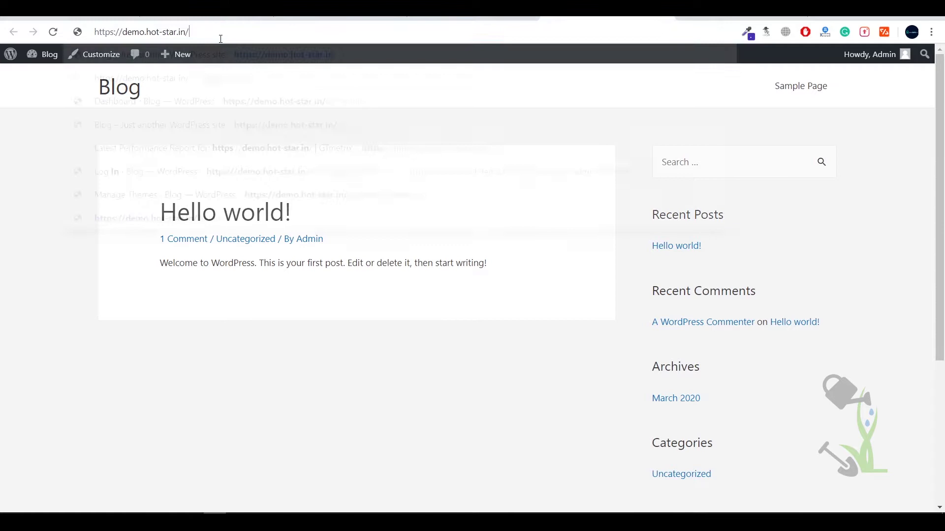
pyautogui.write('wp-')
pyautogui.press('Return')
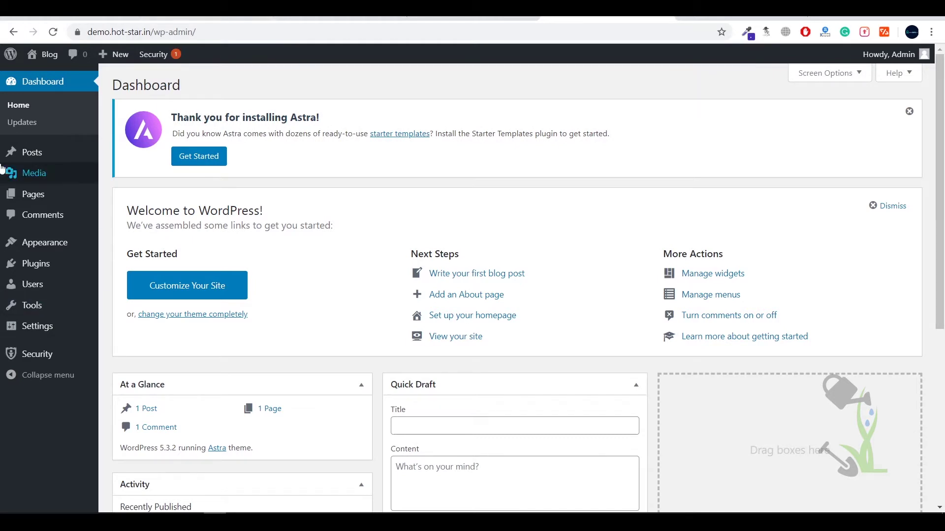
pyautogui.moveTo(56, 267)
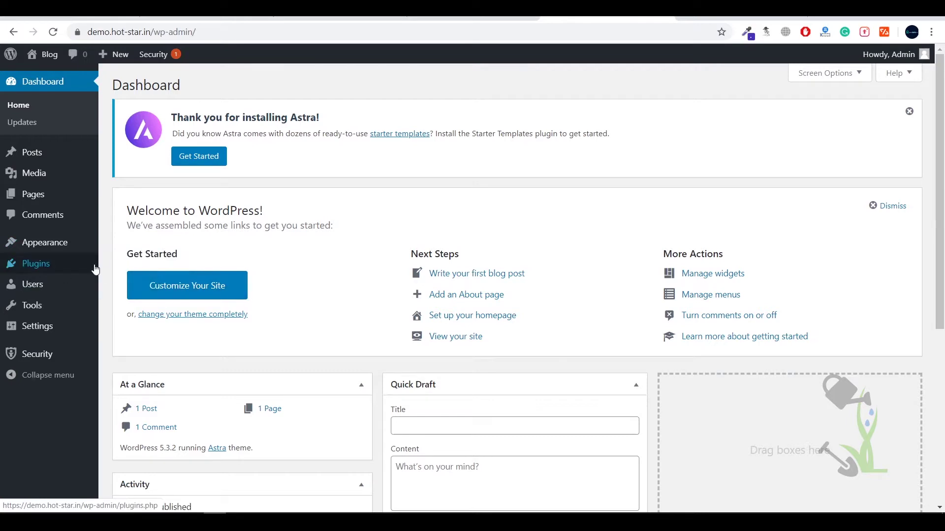
pyautogui.click(128, 282)
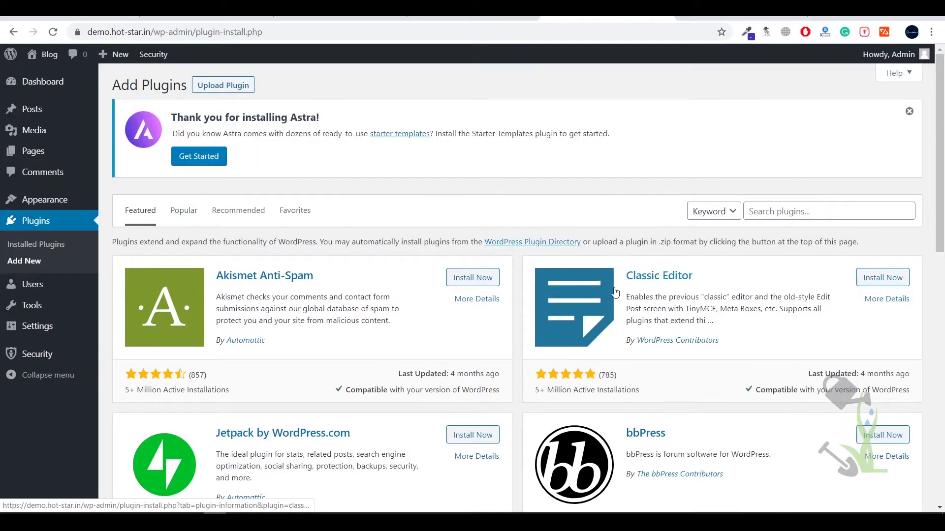
# Search the plugin directory for 'itheme'.
pyautogui.click(777, 218)
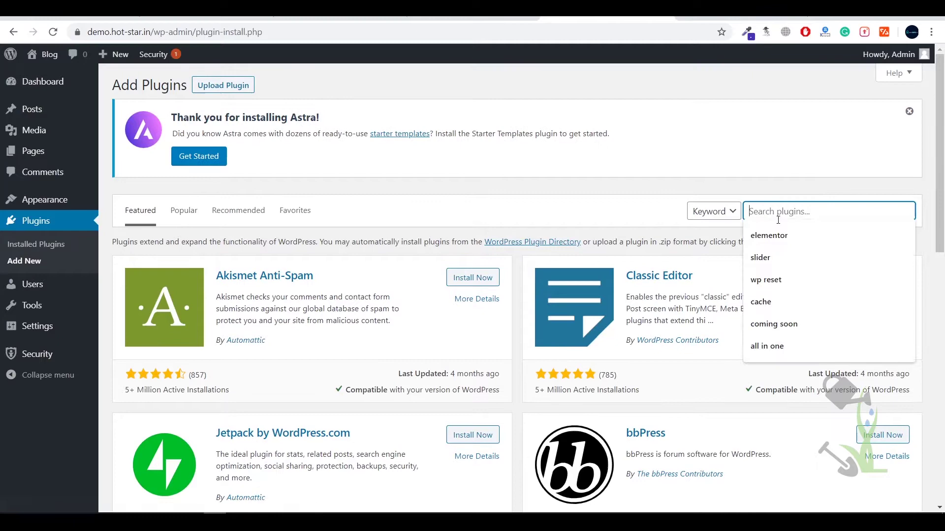
pyautogui.write('itheme')
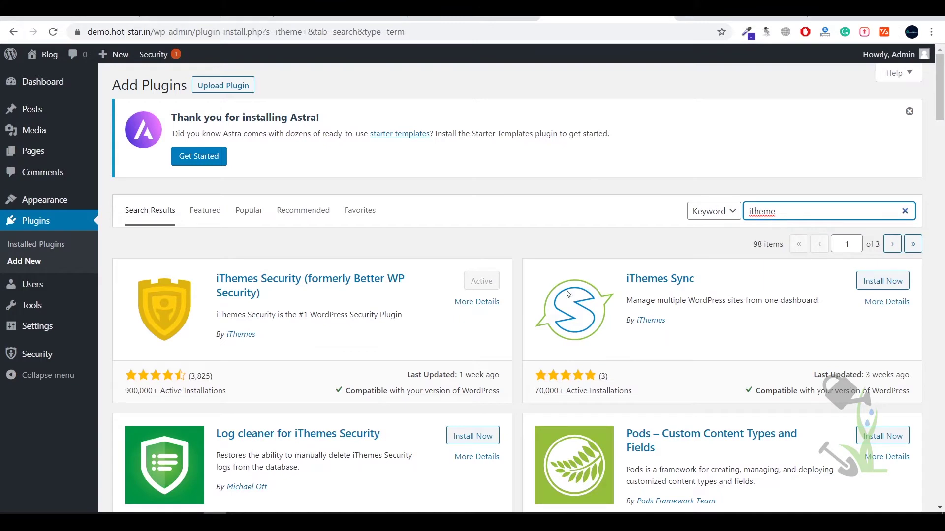
pyautogui.click(464, 353)
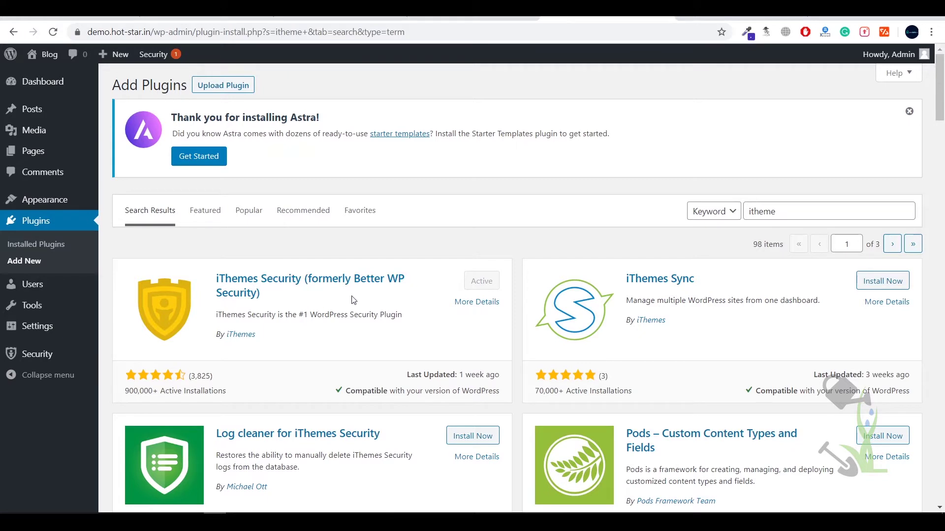
# Highlight the Active iThemes Security card's description and author name.
pyautogui.moveTo(314, 325); pyautogui.dragTo(394, 313)
pyautogui.click(370, 317)
pyautogui.tripleClick(370, 317)
pyautogui.moveTo(256, 334); pyautogui.dragTo(223, 334)
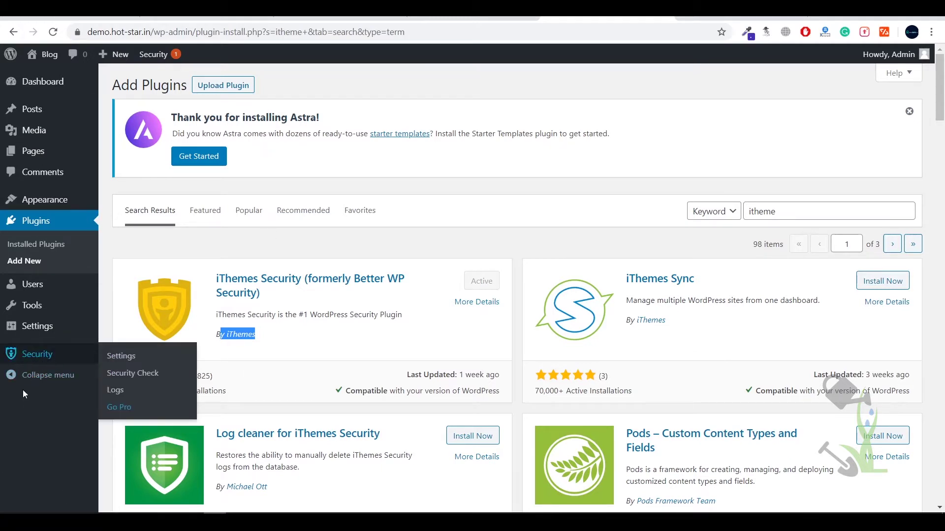
# Open Security > Settings, browse the module grid, and glance at the Pro download window.
pyautogui.moveTo(30, 358)
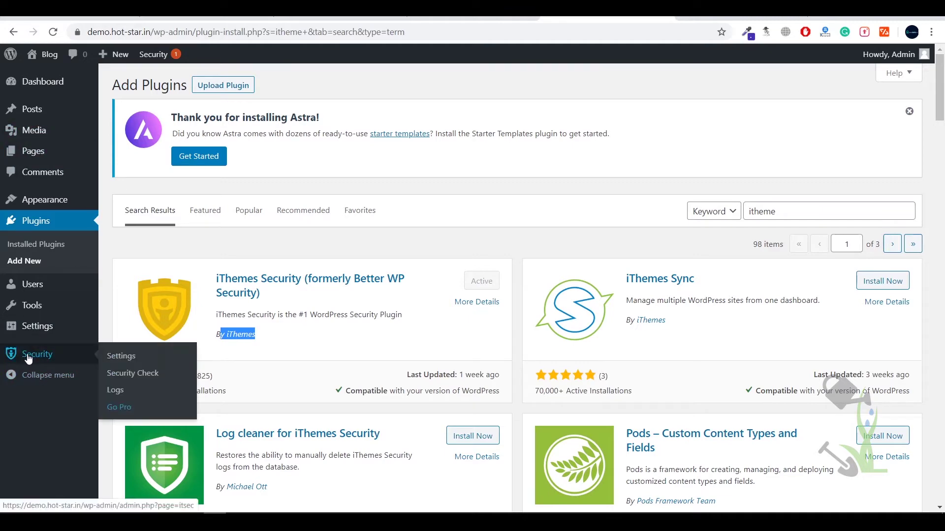
pyautogui.click(115, 357)
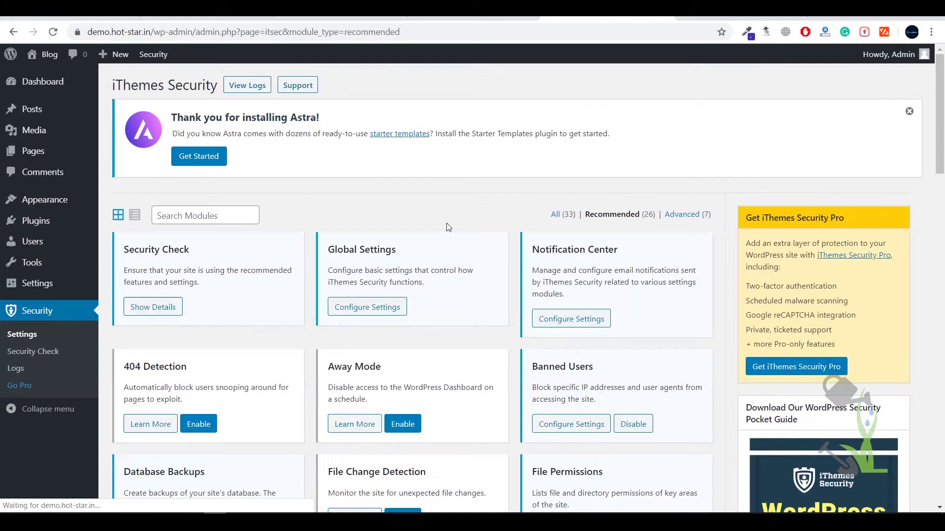
pyautogui.scroll(-4, 448, 227)
pyautogui.scroll(-15, 448, 226)
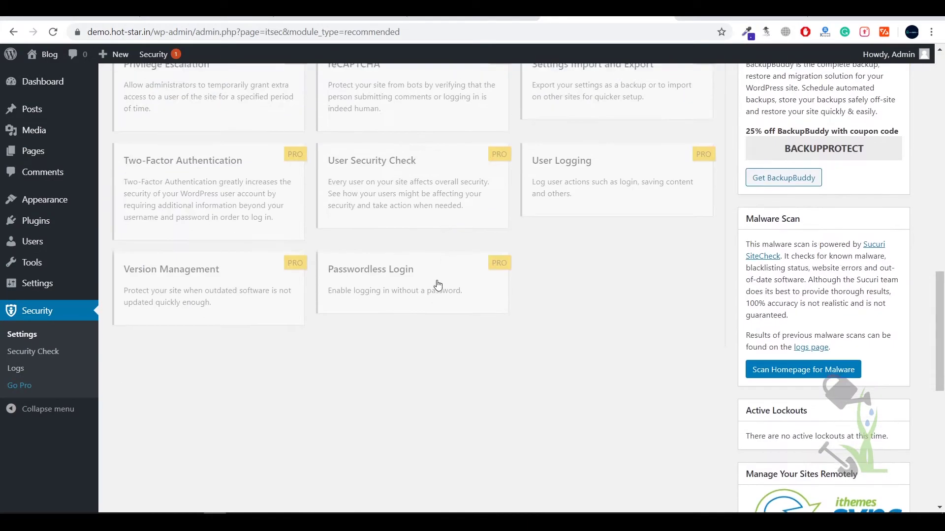
pyautogui.scroll(6, 436, 284)
pyautogui.scroll(-5, 508, 314)
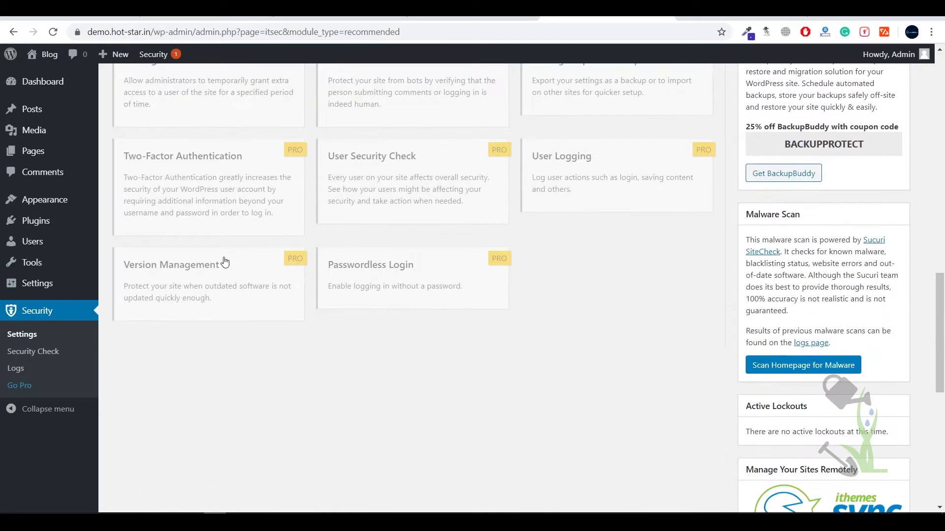
pyautogui.scroll(5, 645, 298)
pyautogui.hotkey('alt', 'Tab')
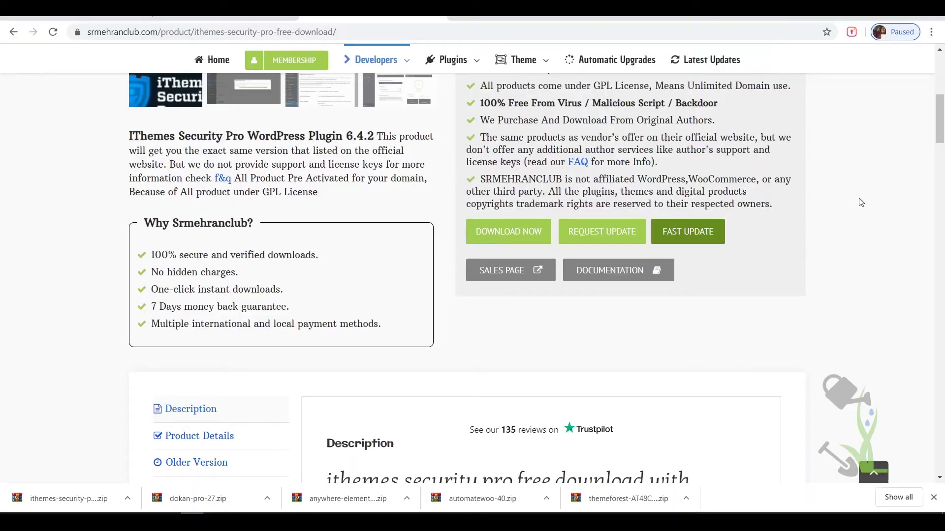
pyautogui.hotkey('alt', 'Tab')
pyautogui.press('Tab')
pyautogui.hotkey('shift', 'Tab')
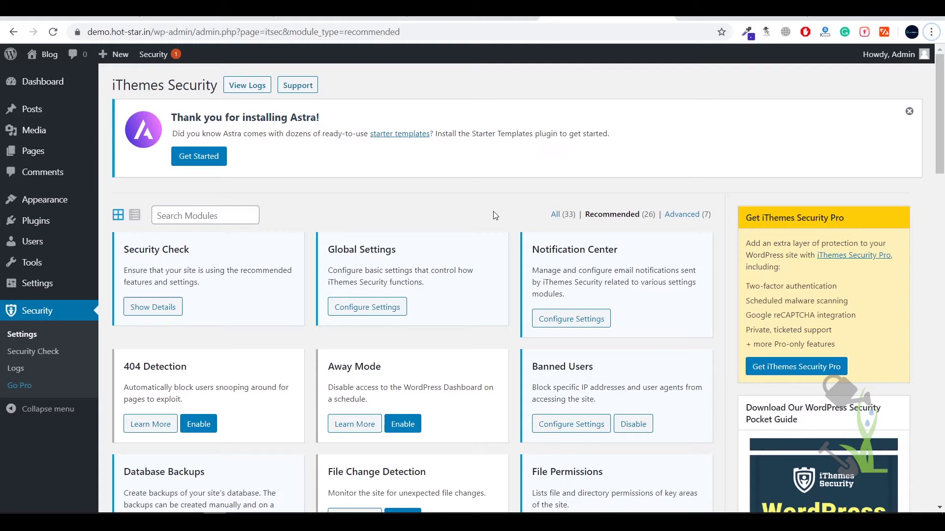
# Filter the modules to Advanced (7) and highlight the Hide Backend heading.
pyautogui.click(682, 215)
pyautogui.scroll(-5, 317, 222)
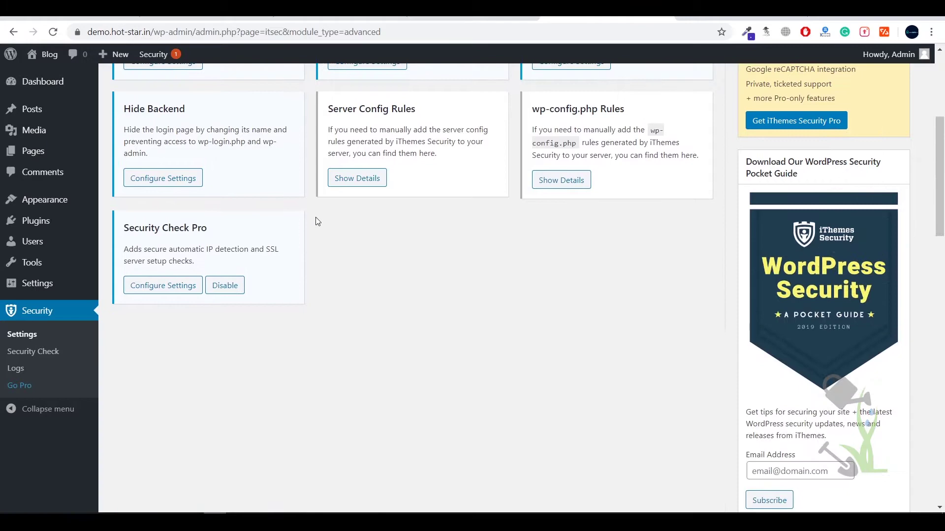
pyautogui.scroll(4, 175, 295)
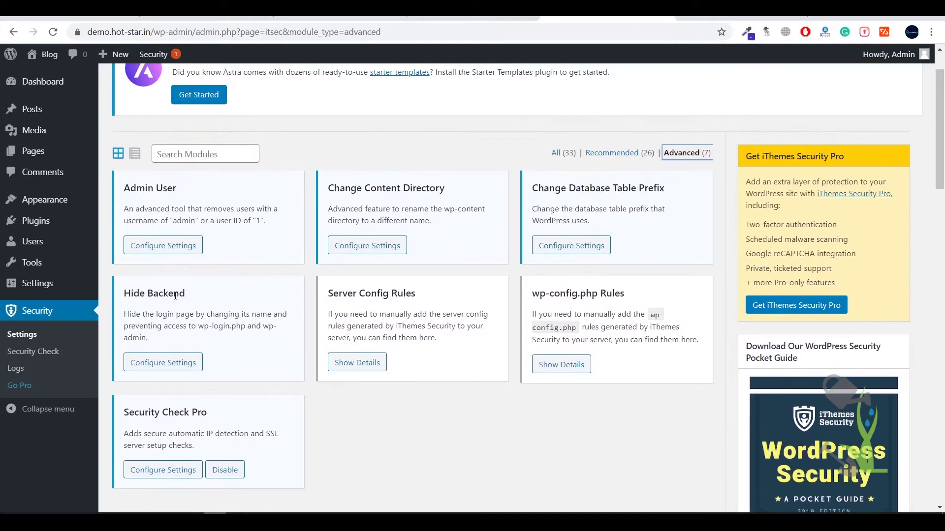
pyautogui.moveTo(131, 291); pyautogui.dragTo(198, 297)
# Open the Hide Backend settings and tick Enable.
pyautogui.click(189, 300)
pyautogui.click(159, 362)
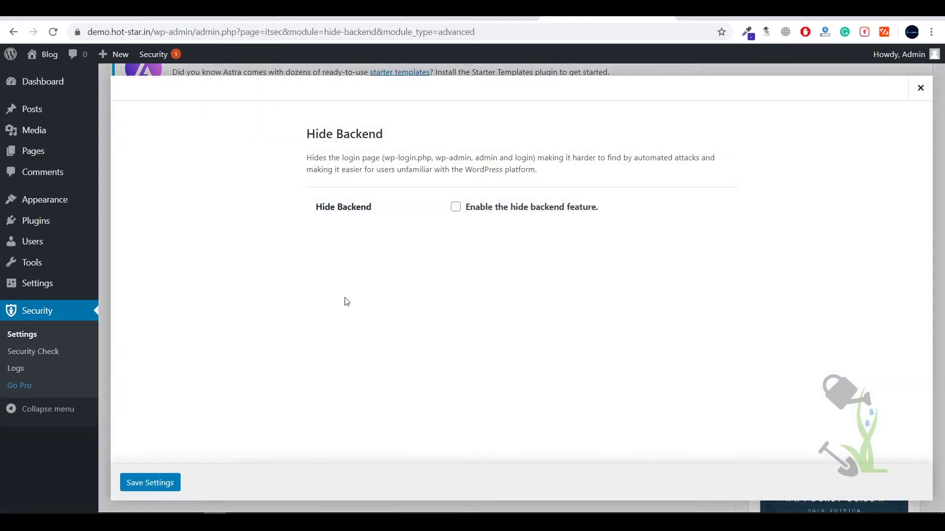
pyautogui.click(456, 207)
pyautogui.scroll(-2, 460, 197)
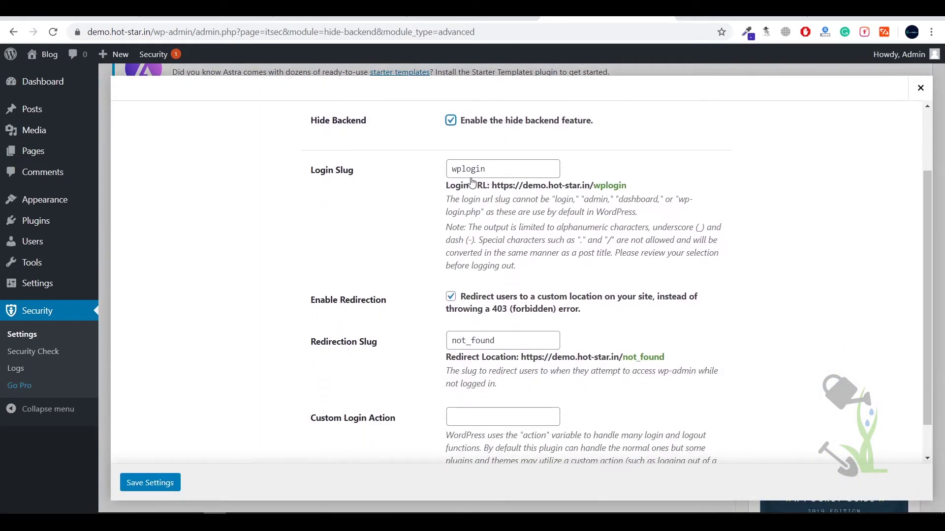
# Replace the Login Slug with 'adminadmin' and save the settings.
pyautogui.click(466, 168)
pyautogui.doubleClick(466, 168)
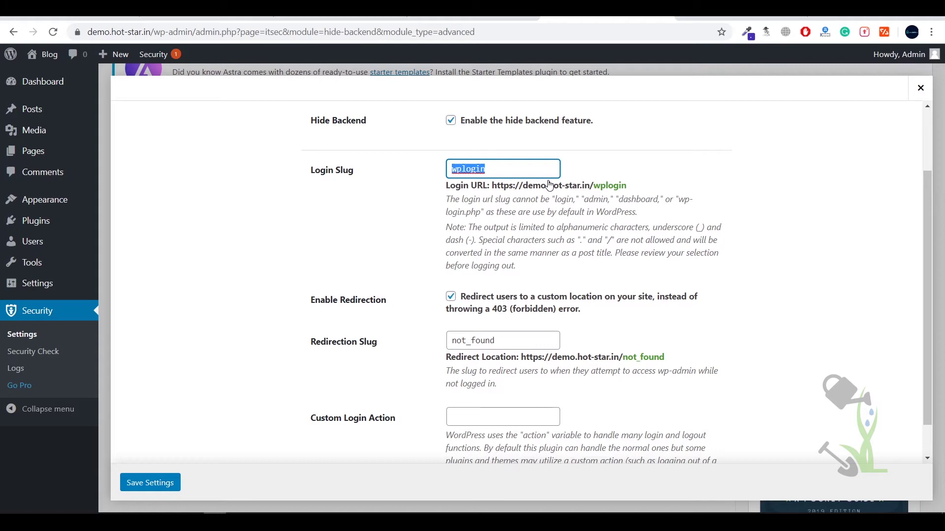
pyautogui.write('adminadmin')
pyautogui.scroll(-1, 261, 383)
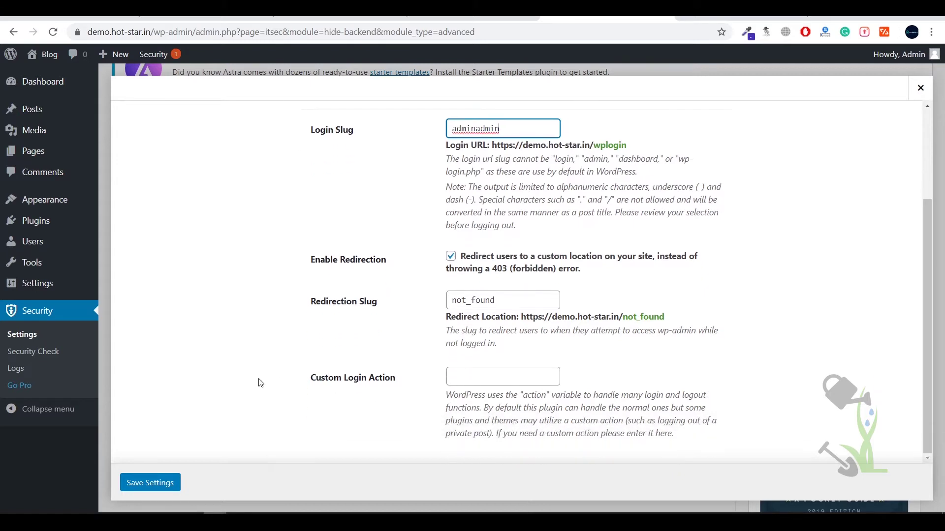
pyautogui.click(154, 482)
pyautogui.scroll(-5, 554, 191)
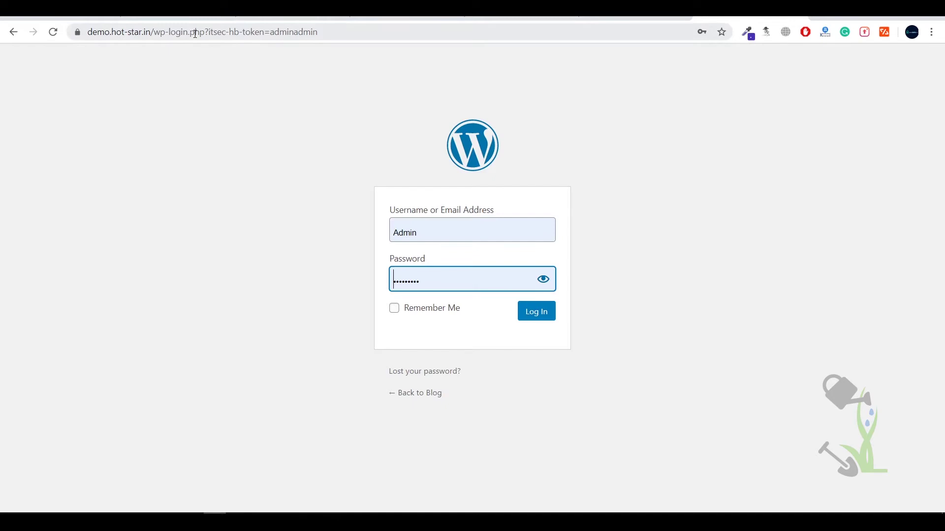
# Change the site address to the /wp-admin path and load it.
pyautogui.moveTo(153, 33); pyautogui.dragTo(669, 22)
pyautogui.write('w')
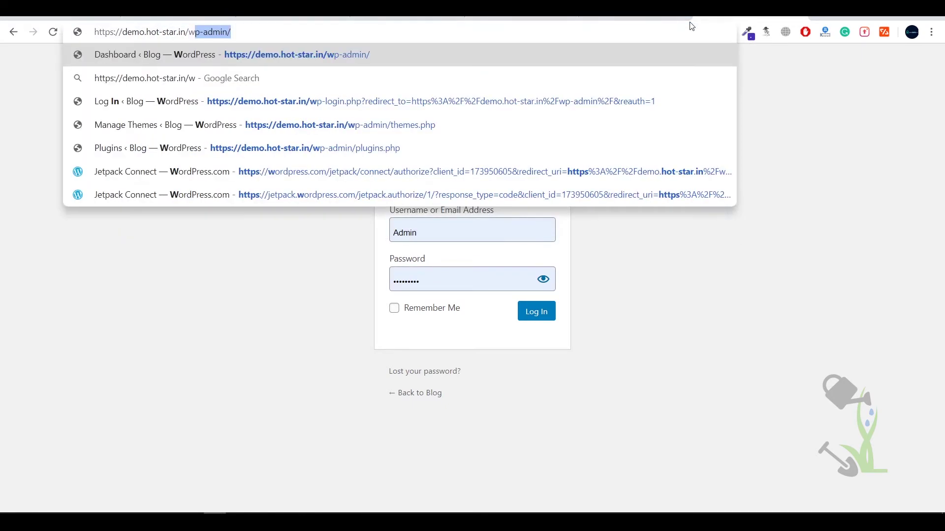
pyautogui.write('p')
pyautogui.press('Return')
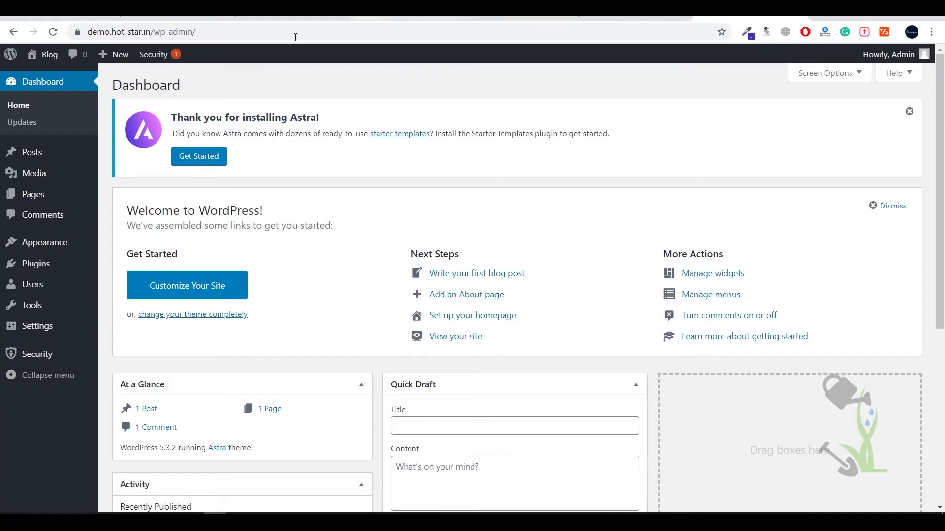
# Visit /login to see the not-found page, then close the Hide Backend settings.
pyautogui.click(152, 33)
pyautogui.click(153, 33)
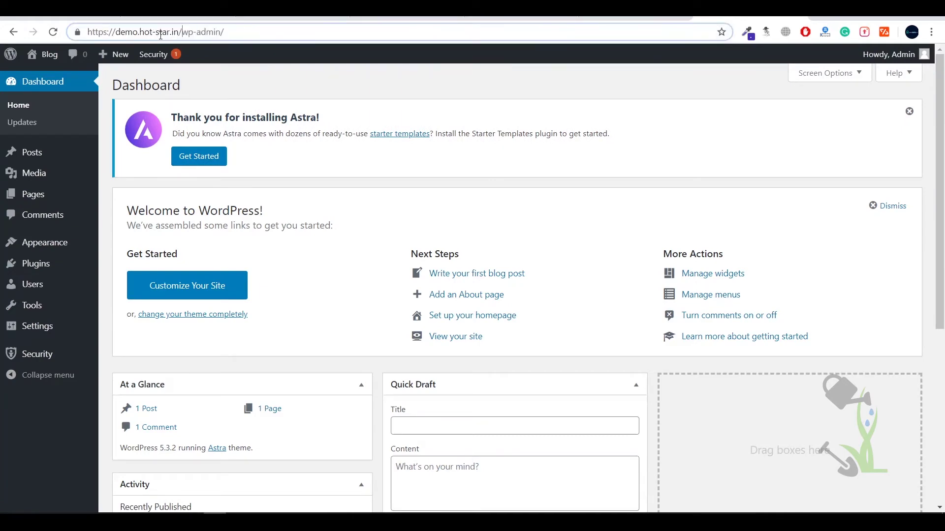
pyautogui.moveTo(184, 33); pyautogui.dragTo(224, 33)
pyautogui.write('login')
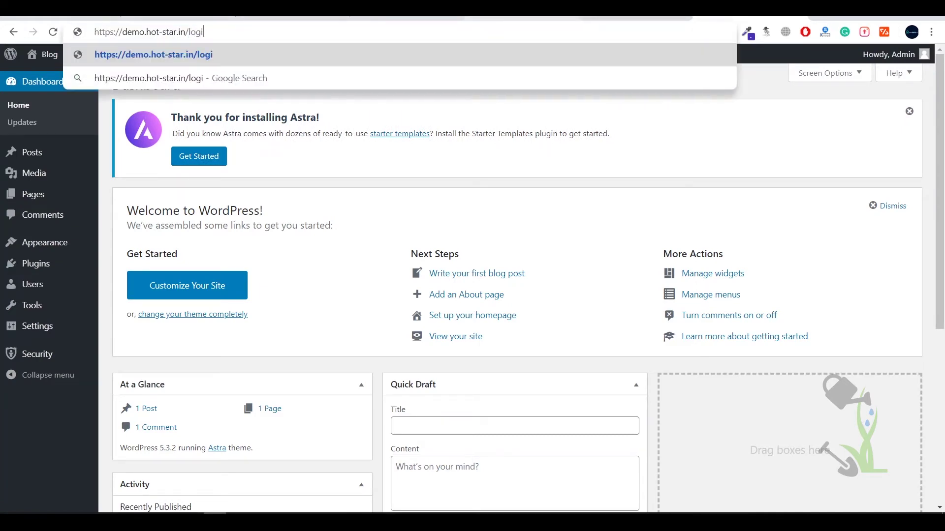
pyautogui.press('Return')
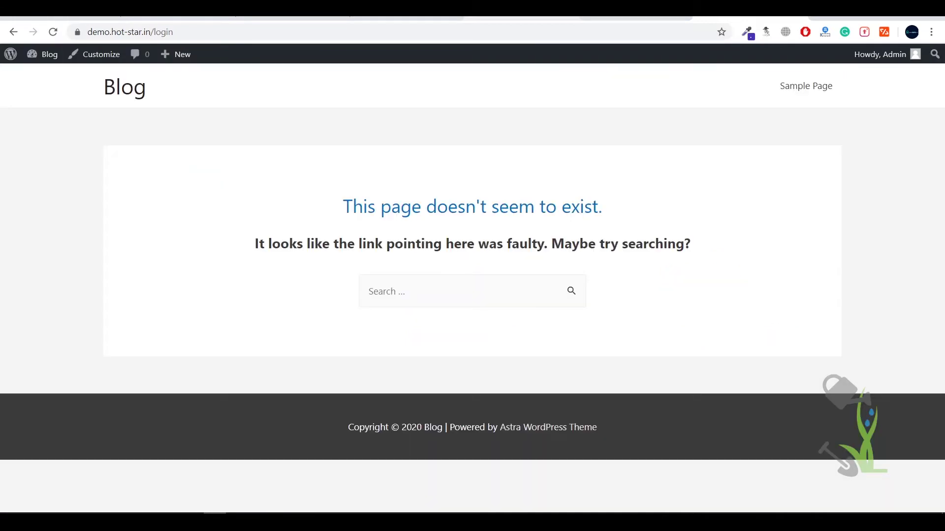
pyautogui.moveTo(302, 211); pyautogui.dragTo(763, 237)
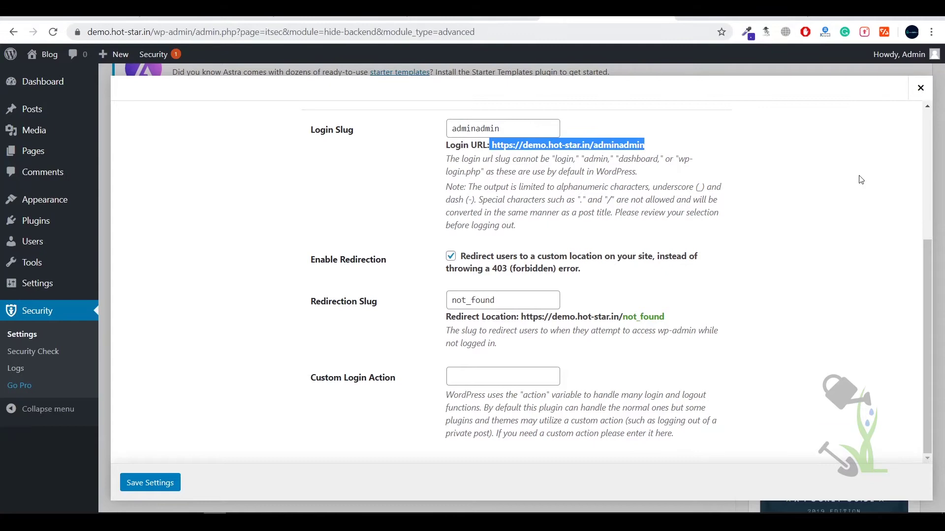
pyautogui.click(921, 86)
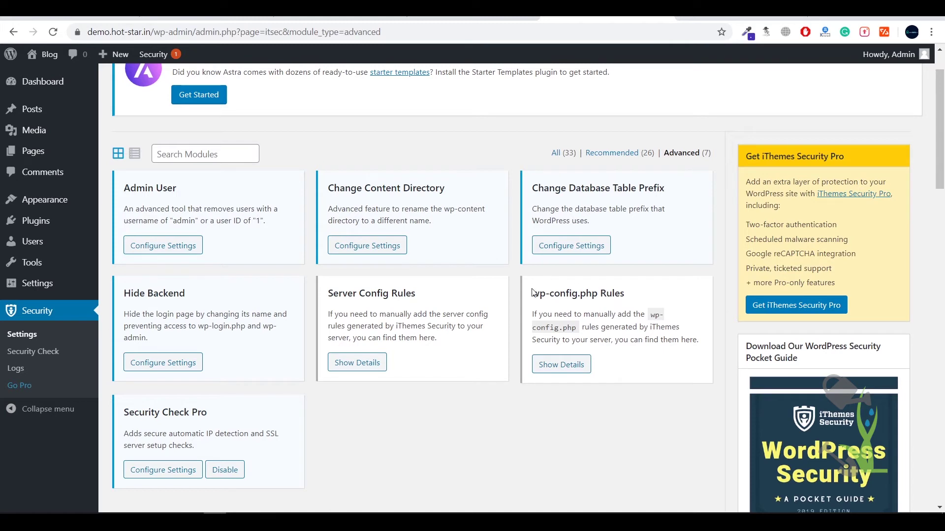
# Preview the wp-config.php Rules details and Admin User settings, closing each afterwards.
pyautogui.moveTo(532, 294); pyautogui.dragTo(599, 296)
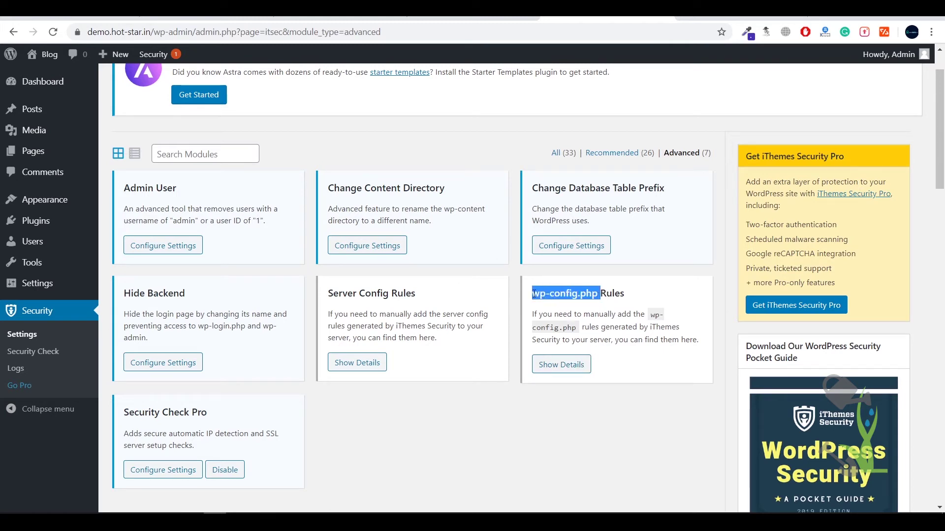
pyautogui.moveTo(532, 294); pyautogui.dragTo(619, 293)
pyautogui.click(565, 369)
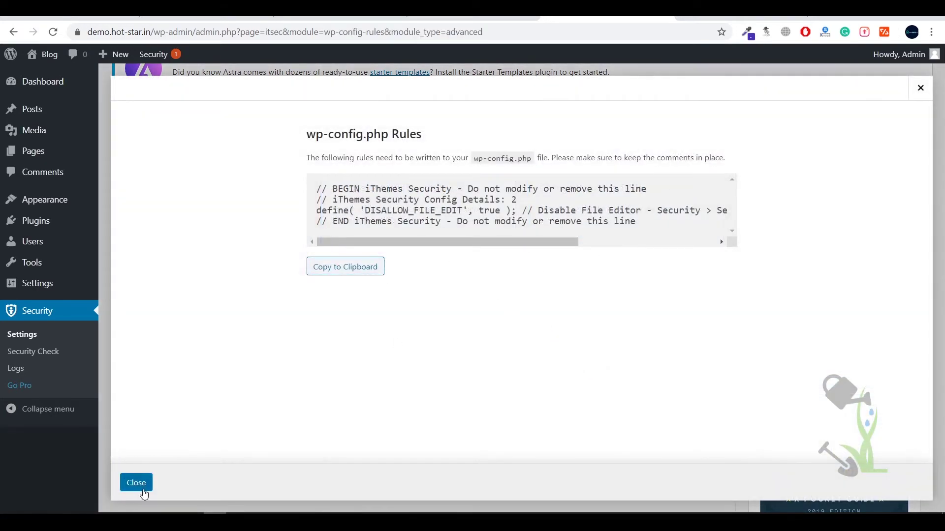
pyautogui.click(140, 486)
pyautogui.scroll(-1, 325, 354)
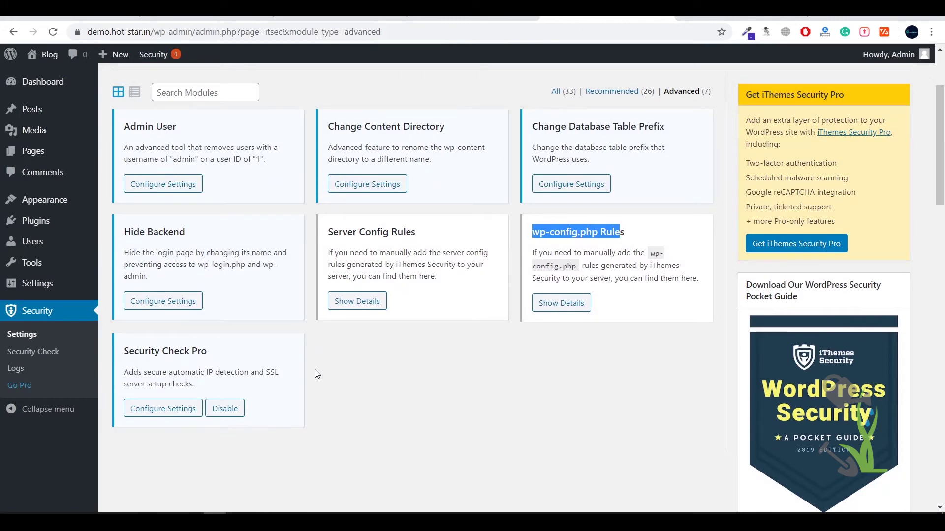
pyautogui.scroll(1, 315, 371)
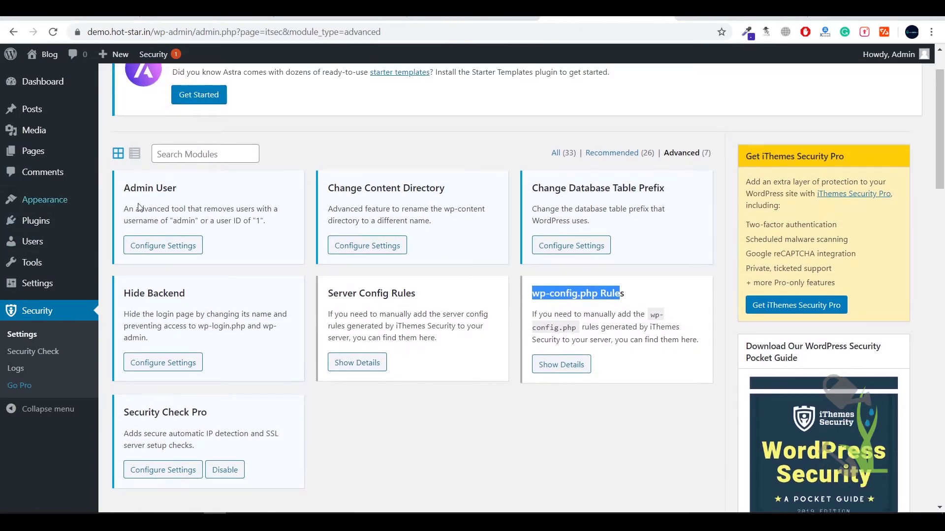
pyautogui.click(163, 247)
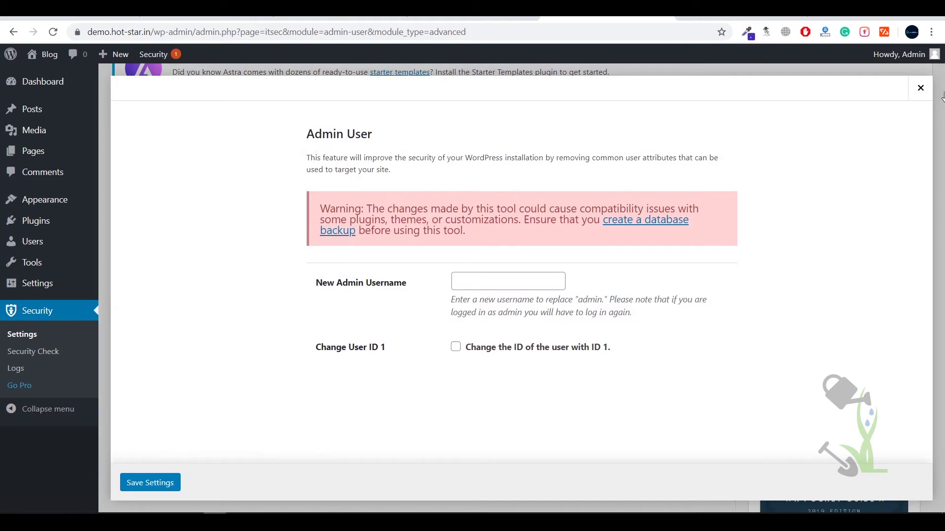
pyautogui.click(920, 88)
# Filter to Recommended modules and browse the locked Pro ones like reCAPTCHA and Passwordless Login.
pyautogui.click(639, 156)
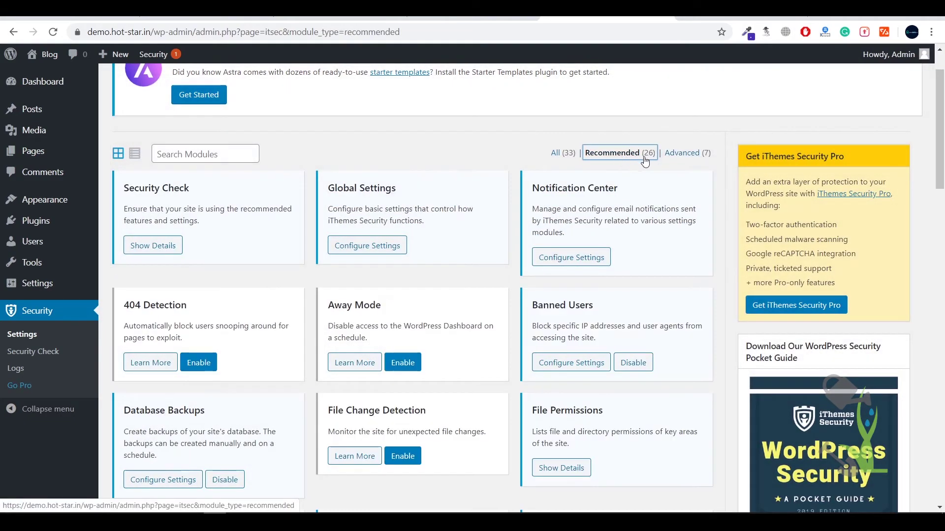
pyautogui.scroll(-20, 644, 161)
pyautogui.scroll(8, 564, 252)
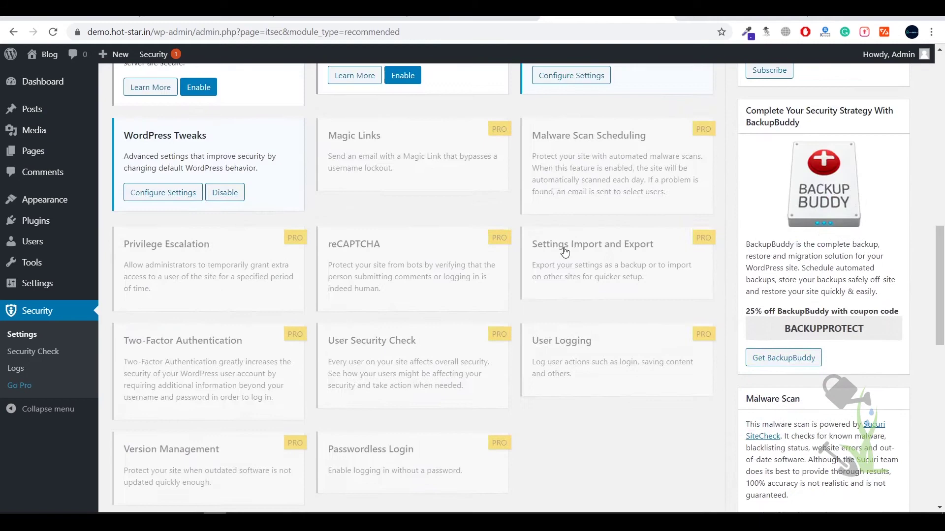
pyautogui.scroll(5, 390, 363)
pyautogui.scroll(-4, 421, 354)
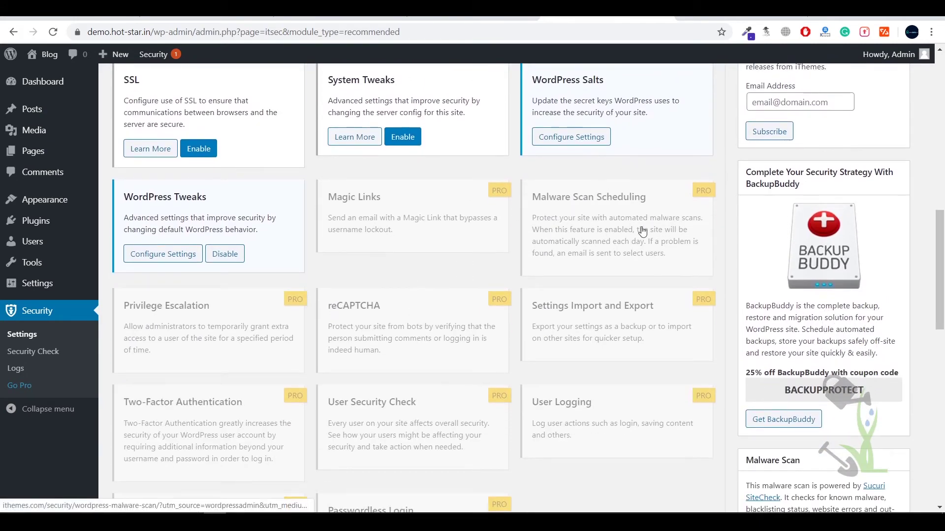
pyautogui.scroll(3, 689, 101)
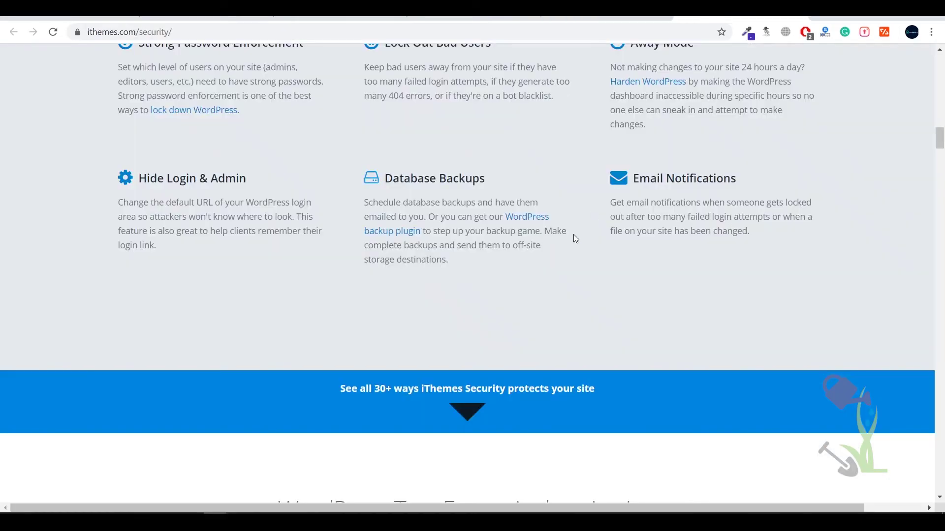
# Scroll through the features on the ithemes.com/security page.
pyautogui.scroll(20, 574, 234)
pyautogui.scroll(-7, 573, 234)
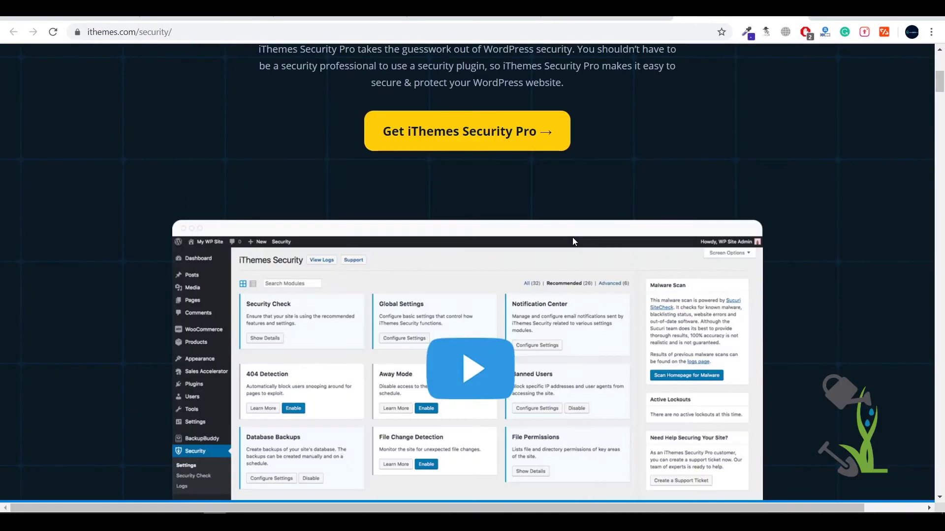
pyautogui.scroll(-15, 437, 295)
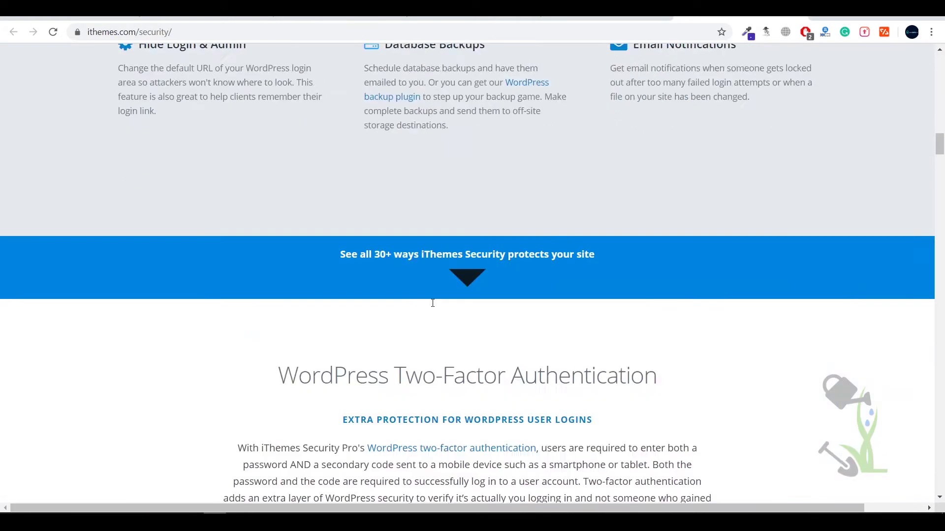
pyautogui.scroll(-15, 433, 302)
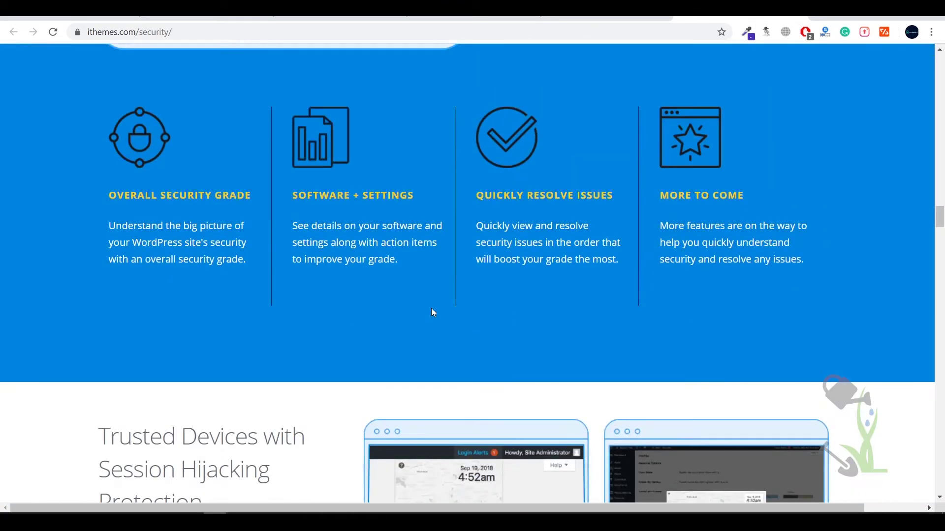
pyautogui.scroll(-18, 432, 315)
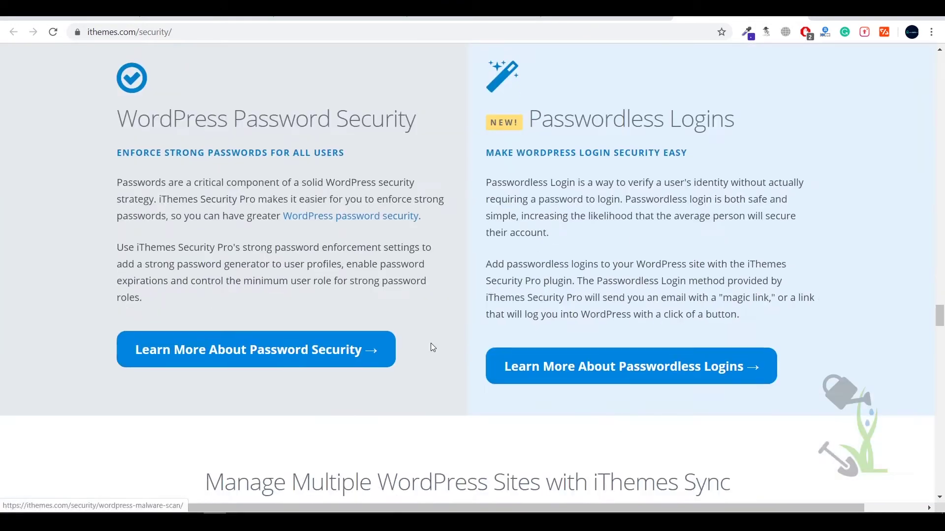
pyautogui.scroll(20, 480, 412)
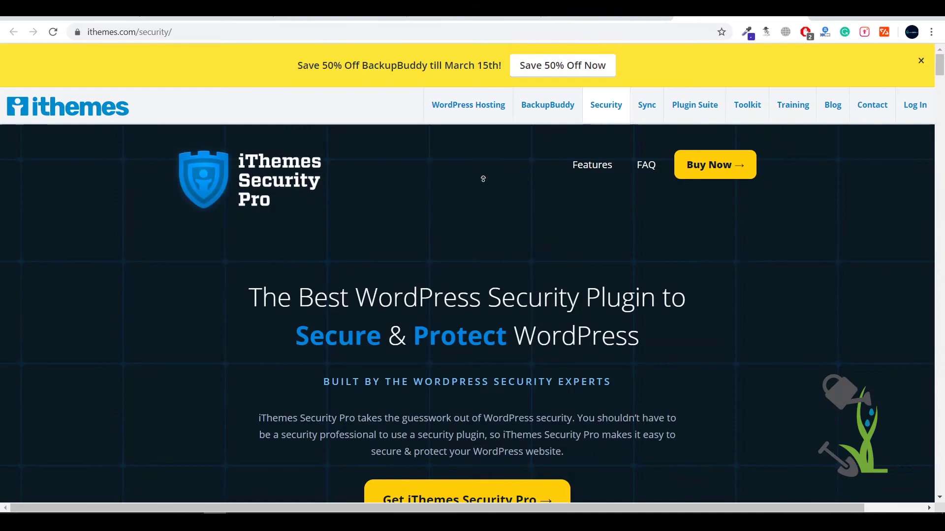
# Compare the Pro pricing plans: Gold $199, Small Business $127 for 10 sites, Blogger $80.
pyautogui.click(702, 165)
pyautogui.scroll(-5, 464, 233)
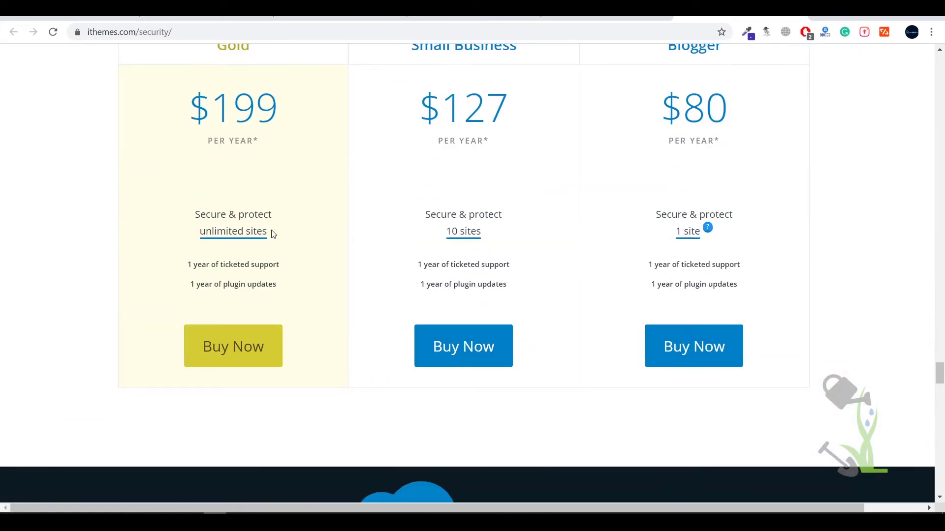
pyautogui.scroll(6, 271, 234)
pyautogui.scroll(-5, 177, 217)
pyautogui.scroll(3, 537, 125)
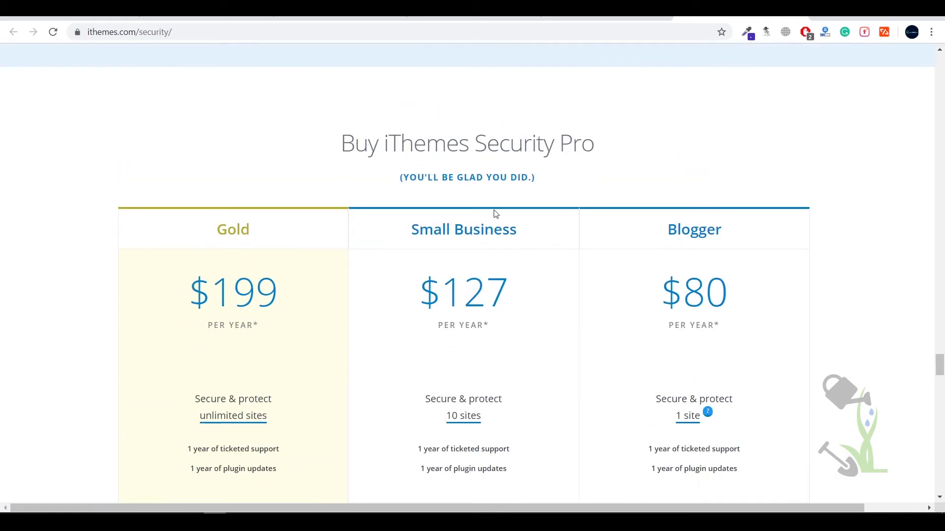
pyautogui.scroll(-2, 468, 325)
pyautogui.moveTo(490, 303); pyautogui.dragTo(430, 249)
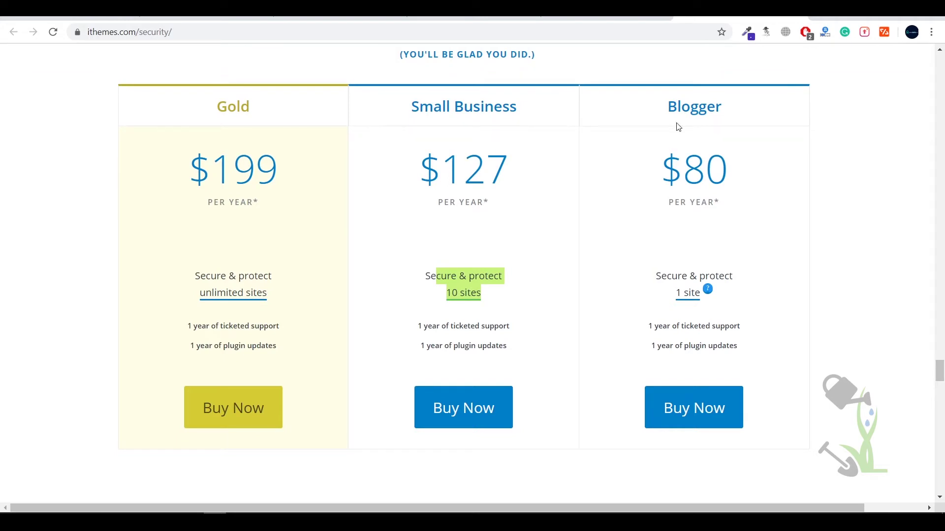
pyautogui.scroll(-1, 339, 203)
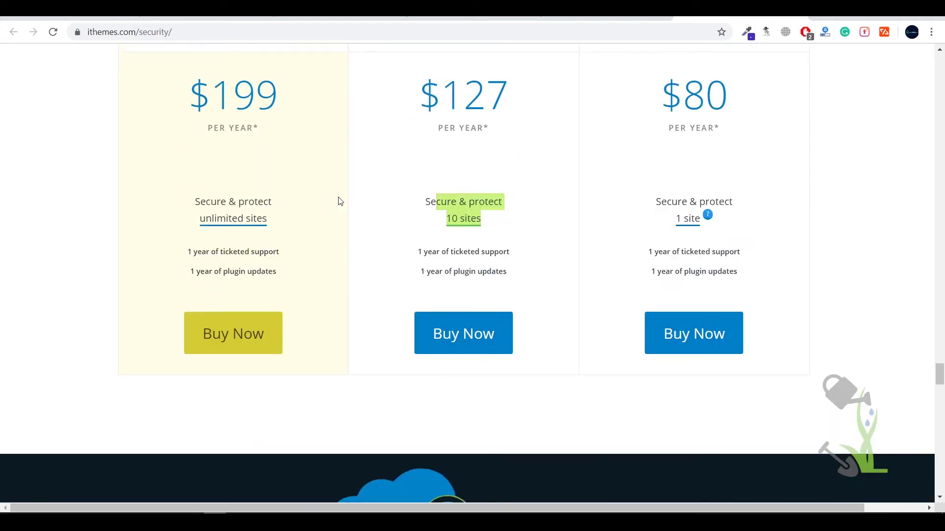
pyautogui.scroll(3, 197, 249)
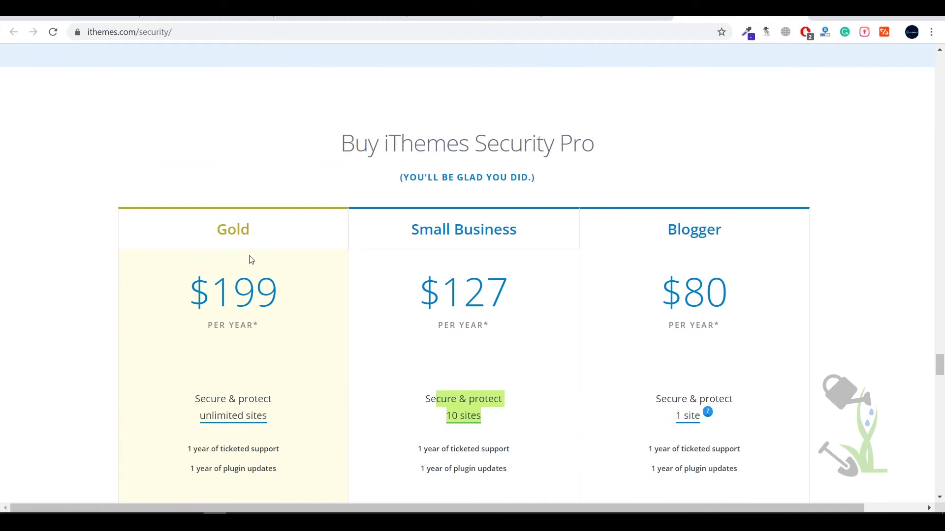
pyautogui.scroll(20, 251, 260)
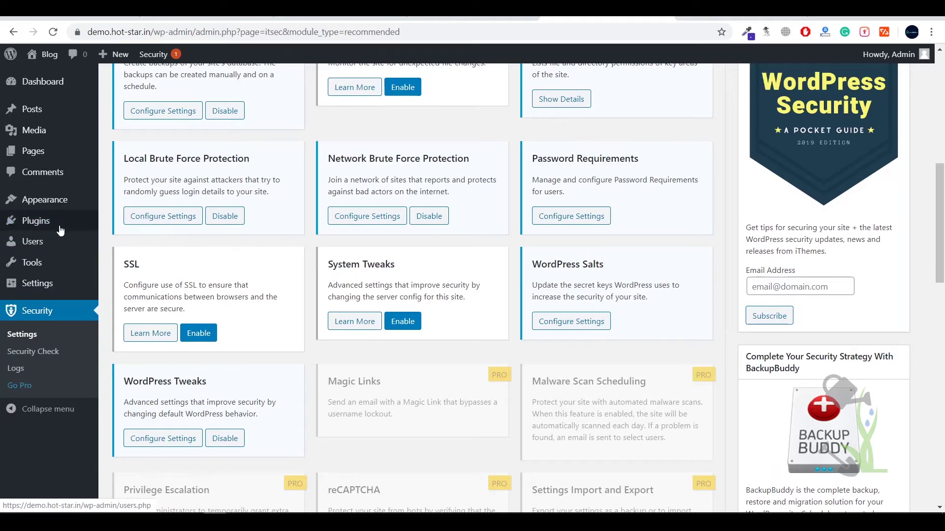
# Upload ithemes-security-pro-11.zip via Plugins > Add New > Upload Plugin and install it.
pyautogui.click(103, 218)
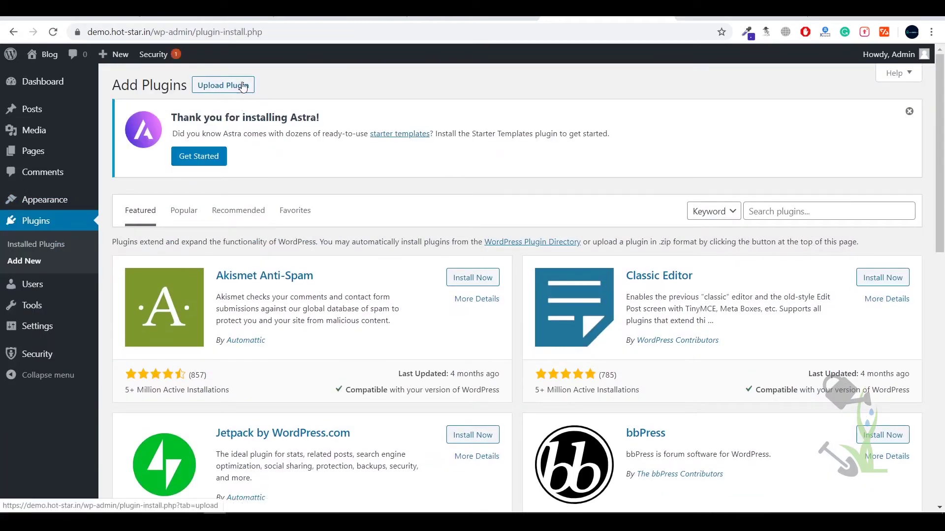
pyautogui.click(243, 86)
pyautogui.click(443, 287)
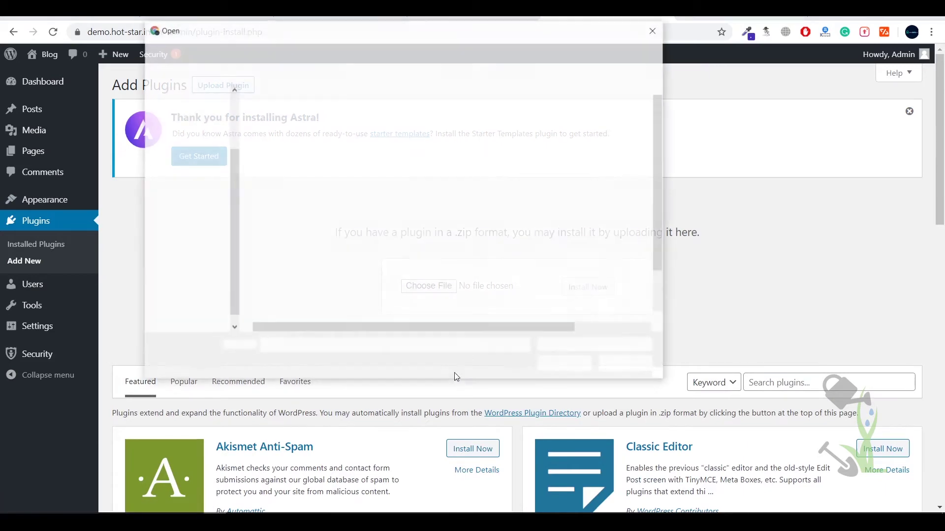
pyautogui.click(291, 264)
pyautogui.scroll(-2, 315, 276)
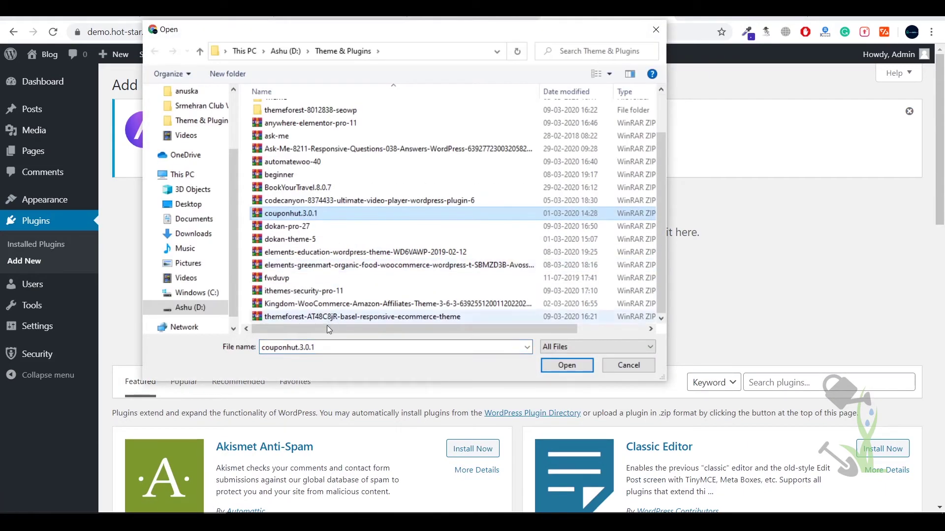
pyautogui.doubleClick(303, 291)
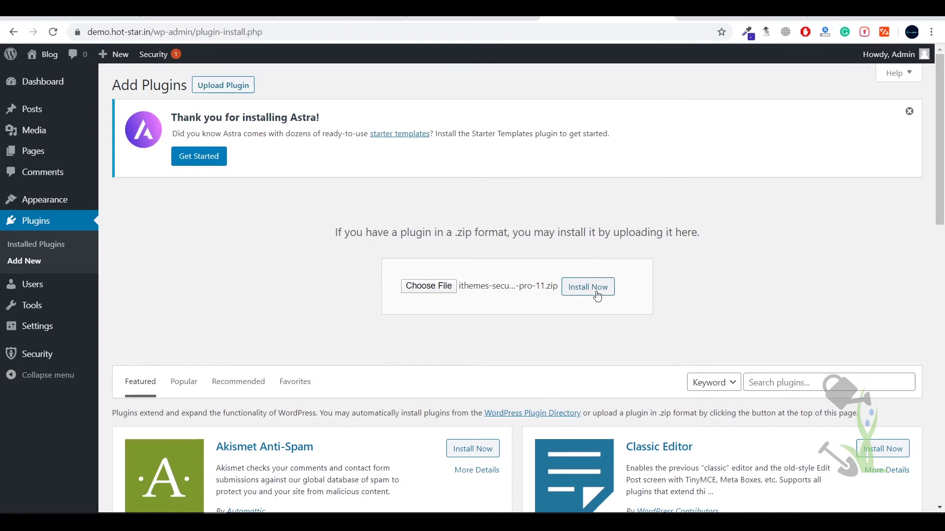
pyautogui.click(597, 295)
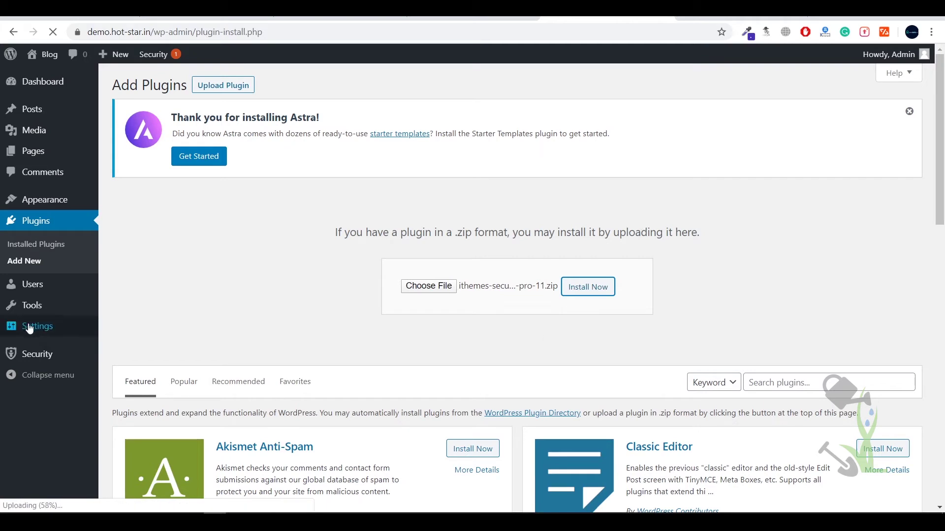
pyautogui.moveTo(50, 360)
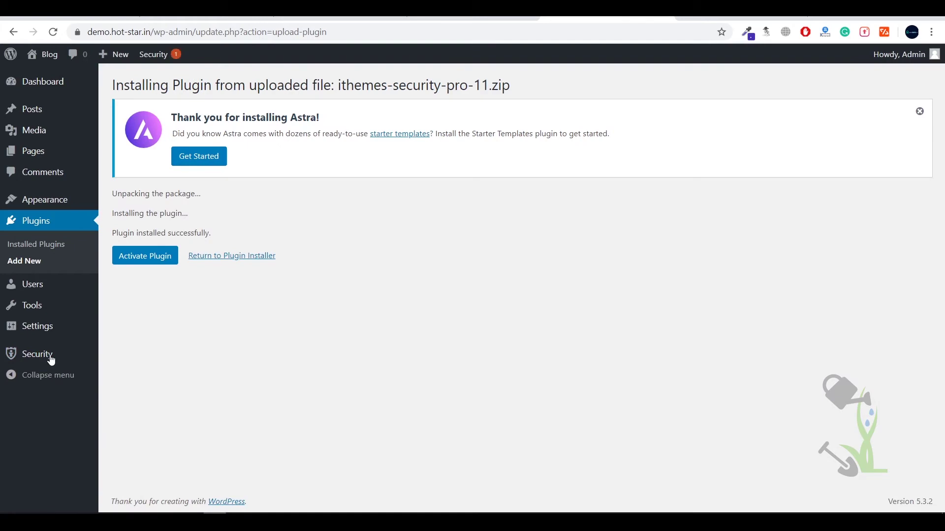
pyautogui.click(143, 259)
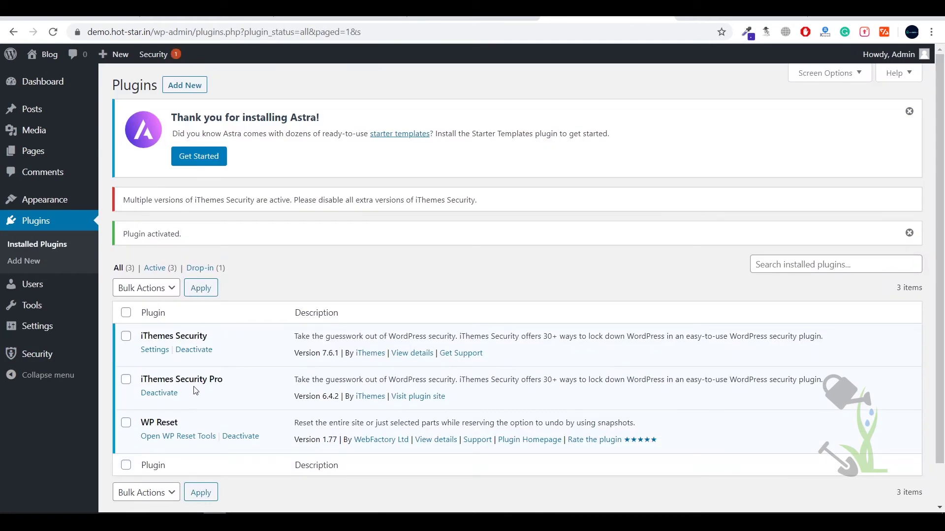
pyautogui.tripleClick(196, 380)
pyautogui.tripleClick(195, 380)
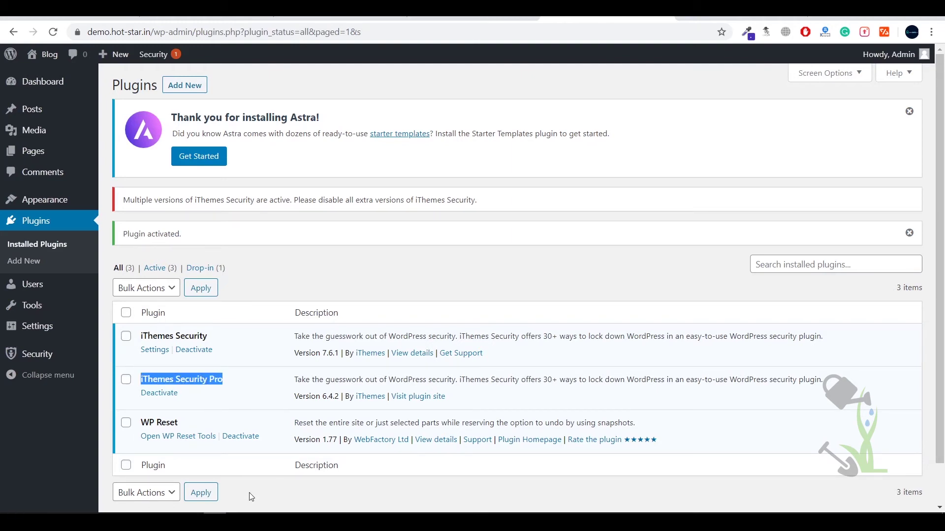
pyautogui.moveTo(355, 396); pyautogui.dragTo(383, 399)
pyautogui.tripleClick(327, 396)
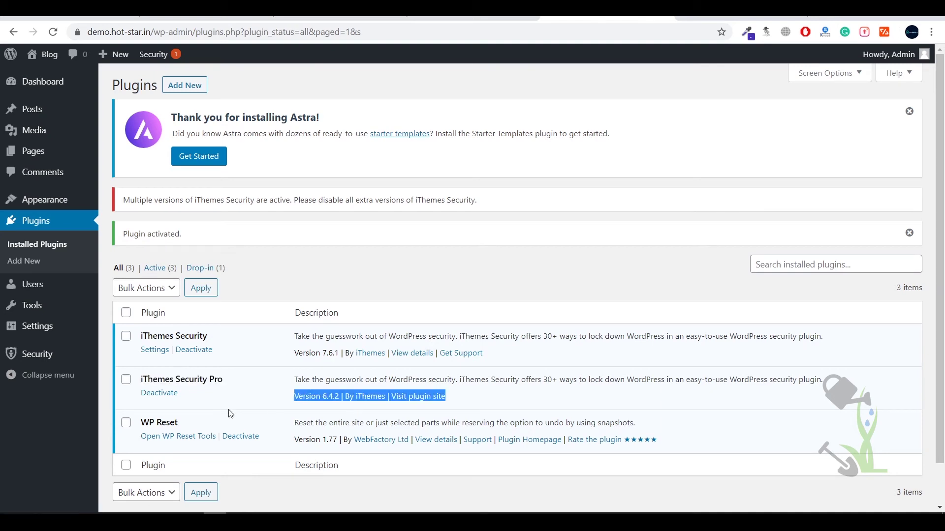
# Check the Security > Go Pro page, then return to the wp-admin dashboard.
pyautogui.click(120, 408)
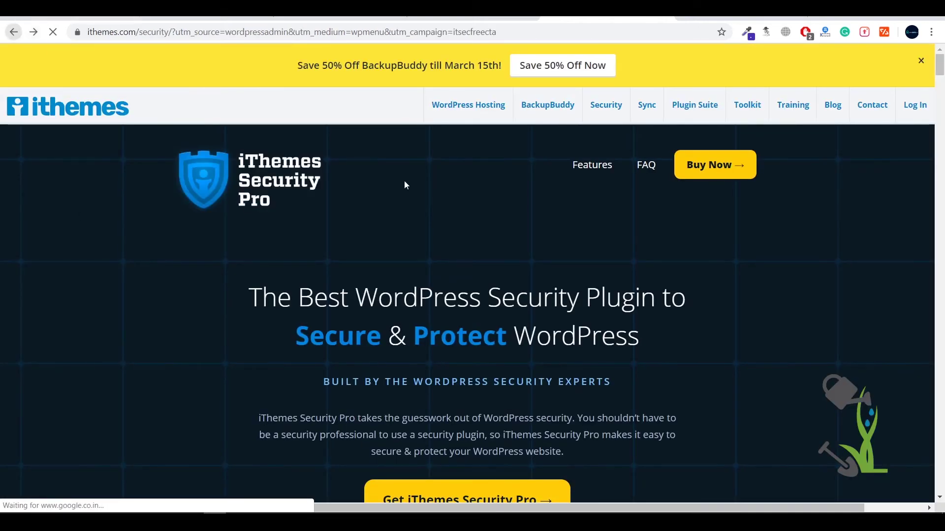
pyautogui.hotkey('alt', 'Left')
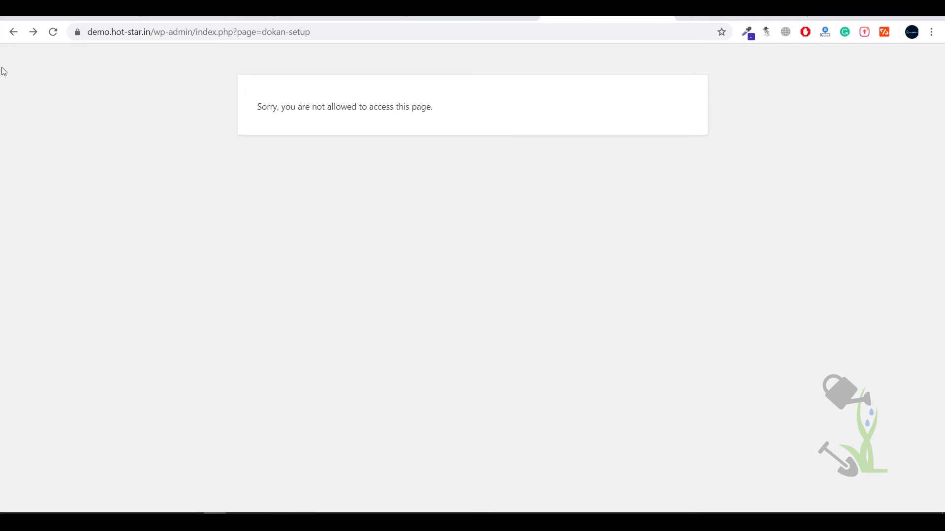
pyautogui.moveTo(198, 34); pyautogui.dragTo(337, 32)
pyautogui.press('BackSpace')
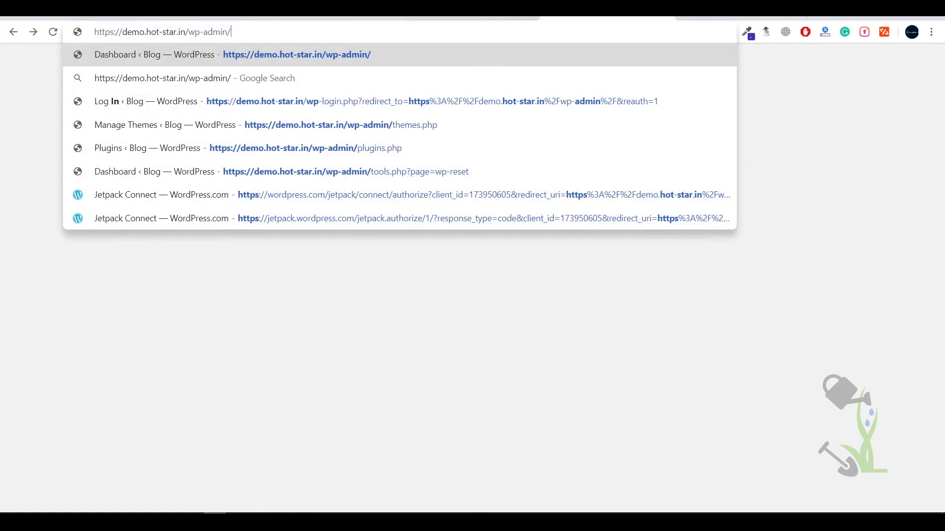
pyautogui.press('Return')
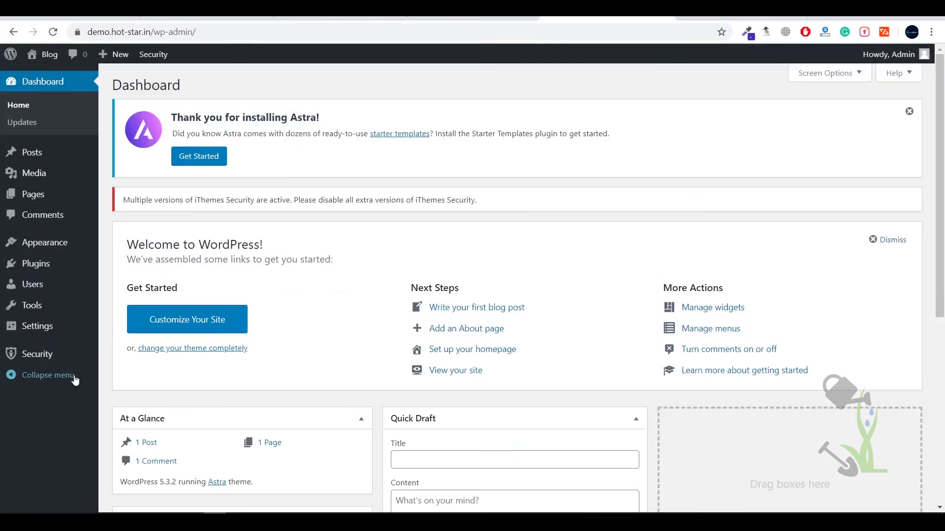
# Open Security > Settings, then the Installed Plugins list.
pyautogui.click(121, 356)
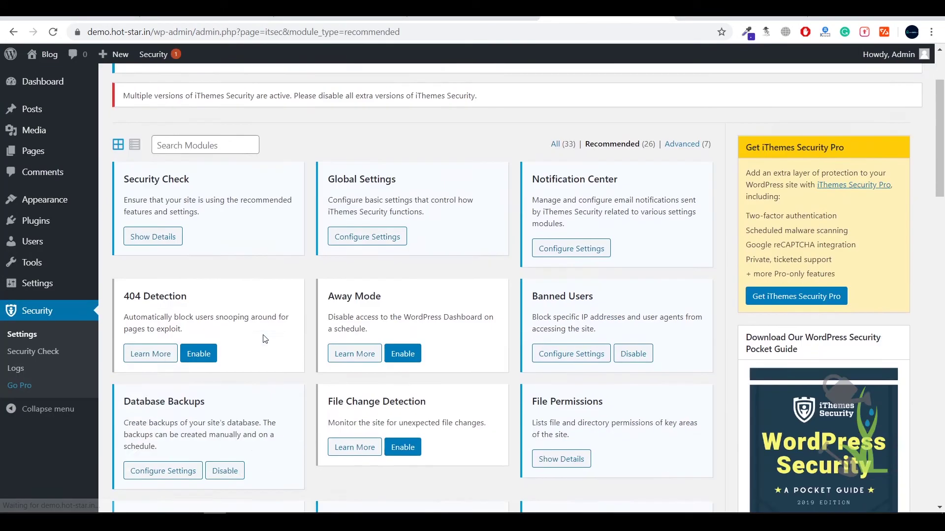
pyautogui.scroll(-10, 480, 332)
pyautogui.click(140, 226)
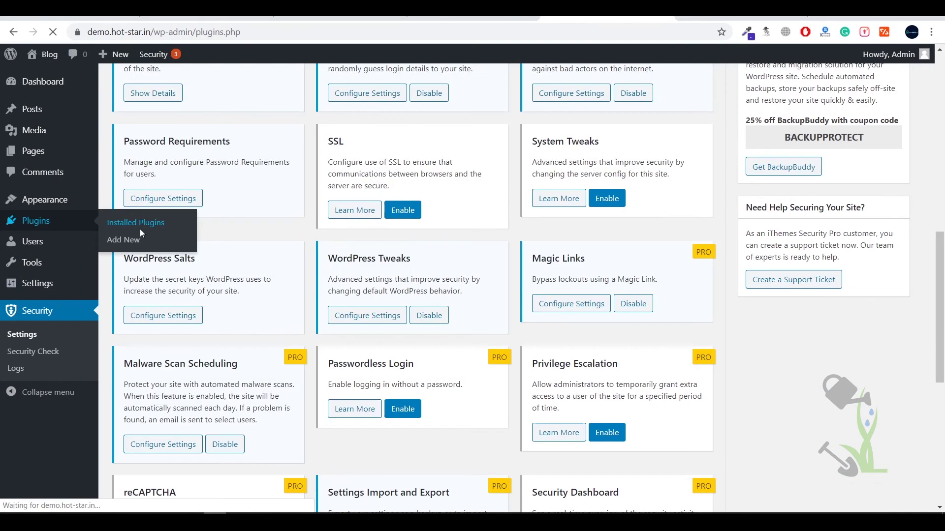
# Reactivate the free iThemes Security 7.6.1, then deactivate it so only Pro 6.4.2 stays active.
pyautogui.click(155, 282)
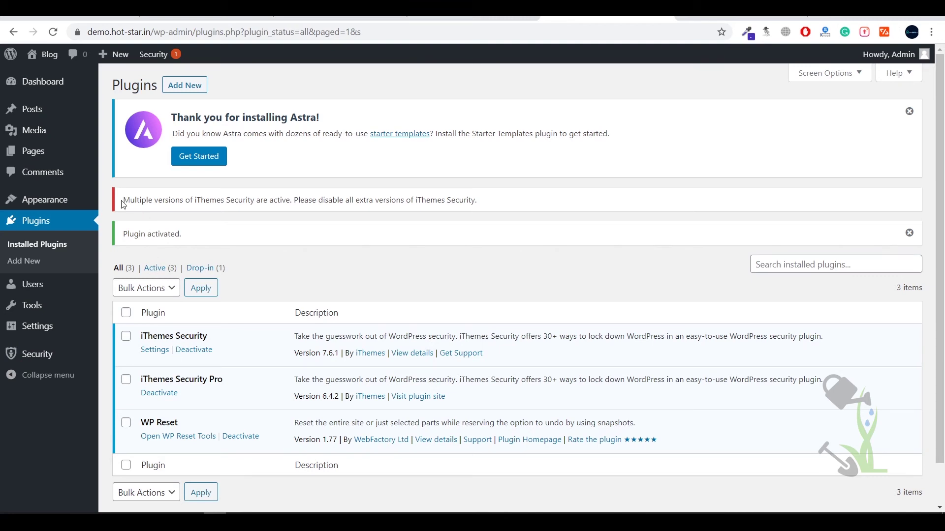
pyautogui.moveTo(124, 204); pyautogui.dragTo(272, 212)
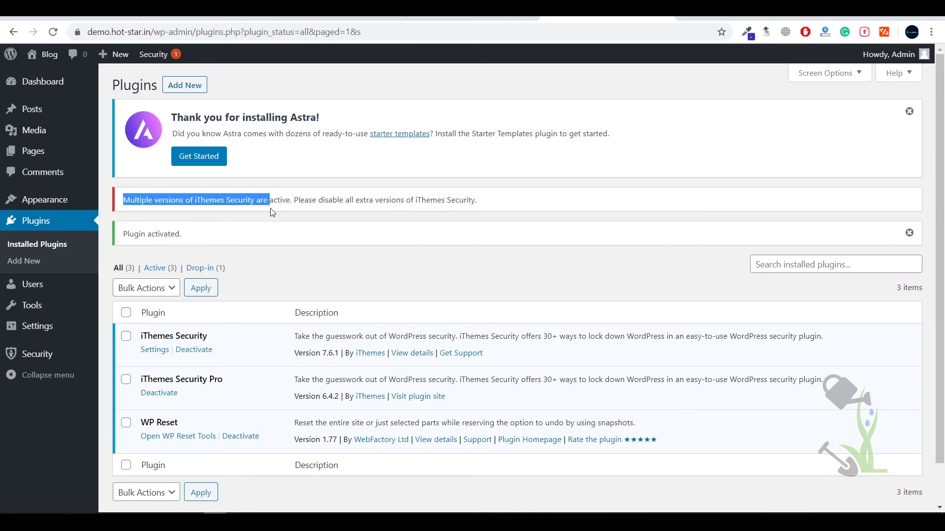
pyautogui.click(194, 350)
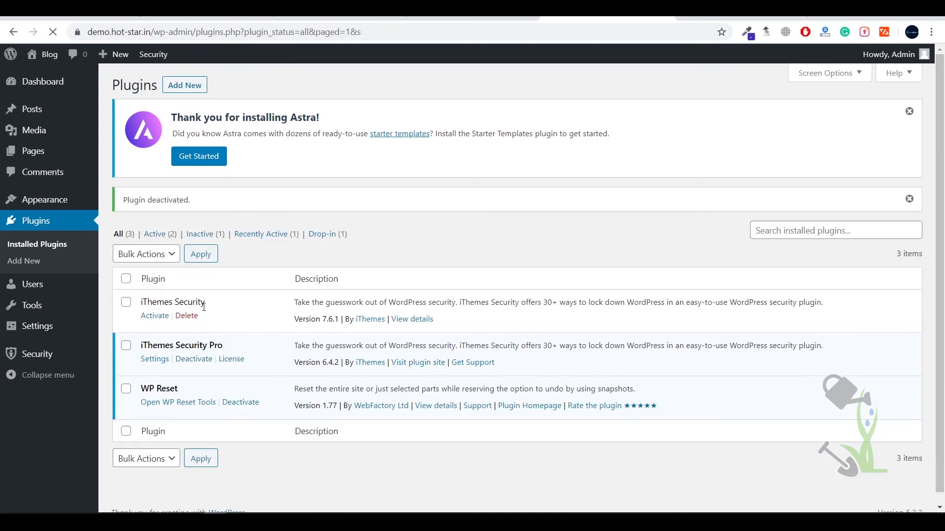
# Enable the reCAPTCHA module from the iThemes Security Settings module grid.
pyautogui.moveTo(73, 361)
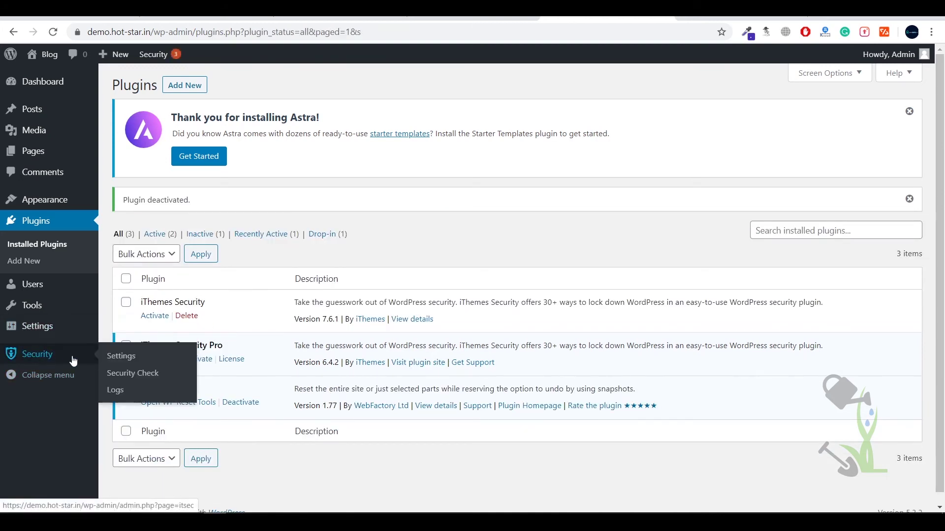
pyautogui.click(109, 355)
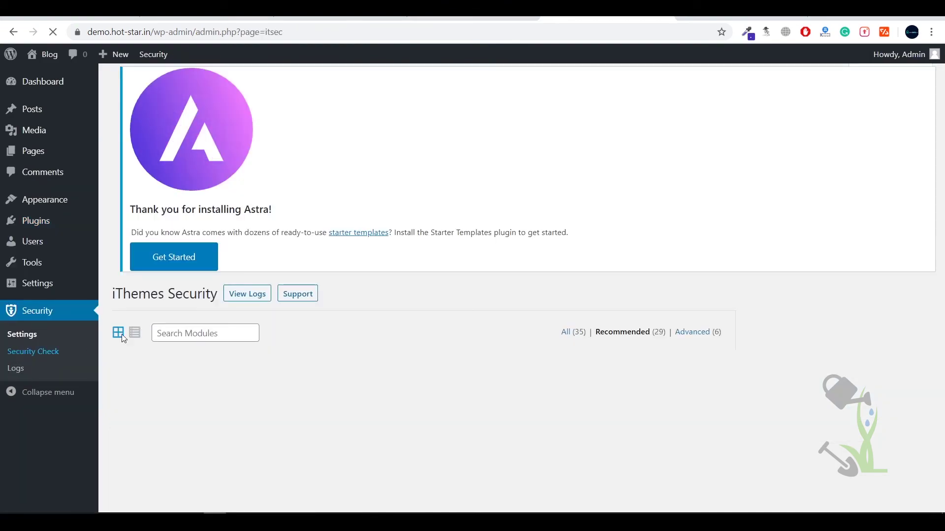
pyautogui.scroll(-8, 425, 295)
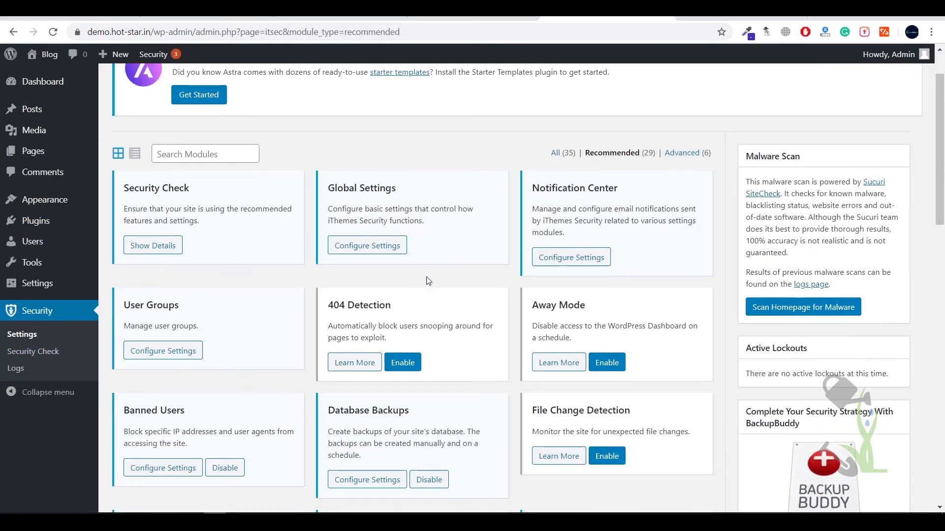
pyautogui.scroll(-10, 420, 268)
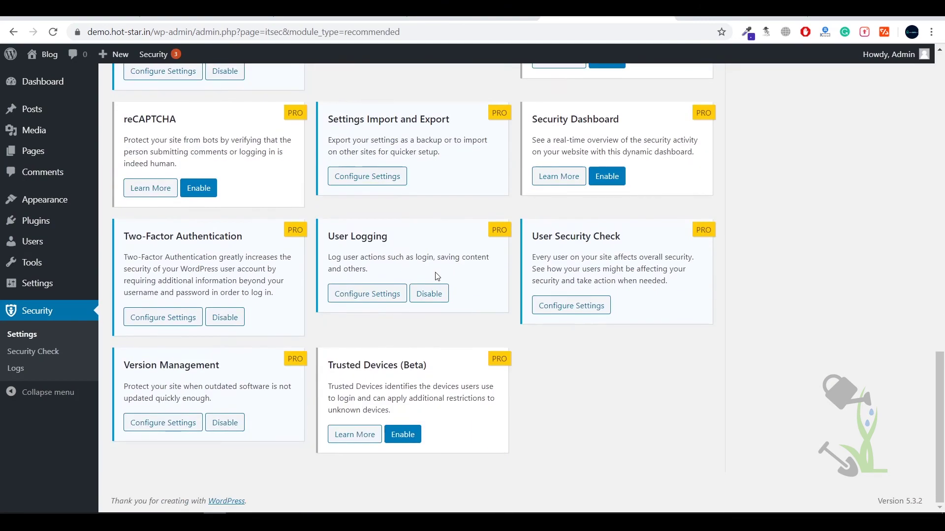
pyautogui.scroll(3, 298, 309)
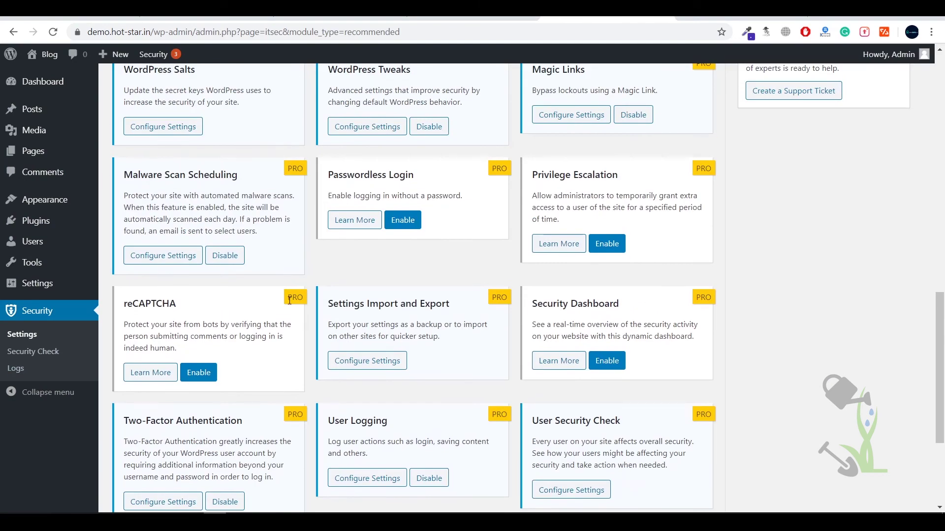
pyautogui.scroll(6, 791, 348)
pyautogui.scroll(-6, 671, 351)
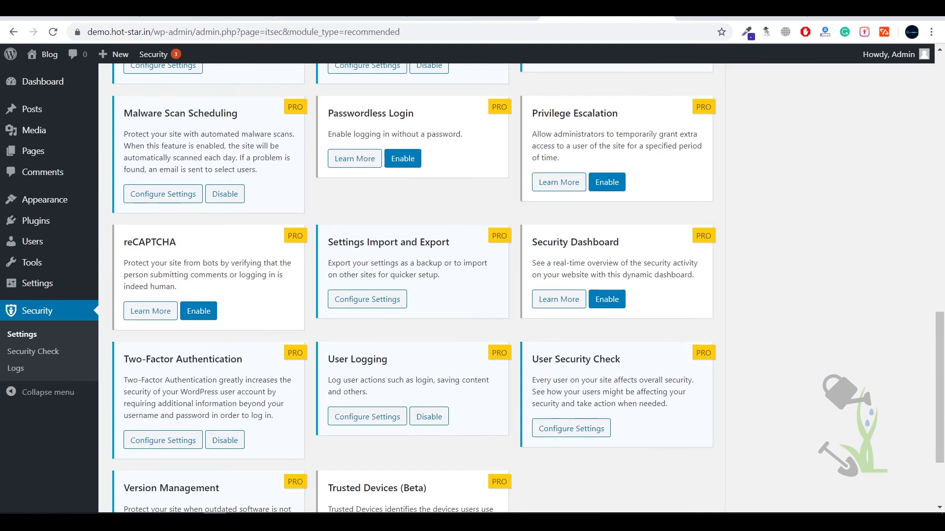
pyautogui.scroll(2, 259, 432)
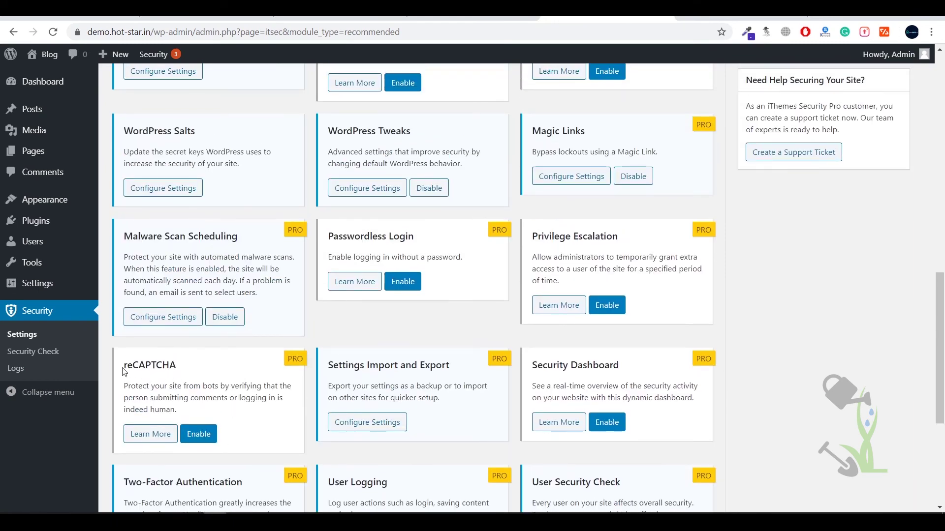
pyautogui.moveTo(123, 370); pyautogui.dragTo(176, 368)
pyautogui.moveTo(192, 412); pyautogui.dragTo(151, 378)
pyautogui.click(154, 368)
pyautogui.click(201, 435)
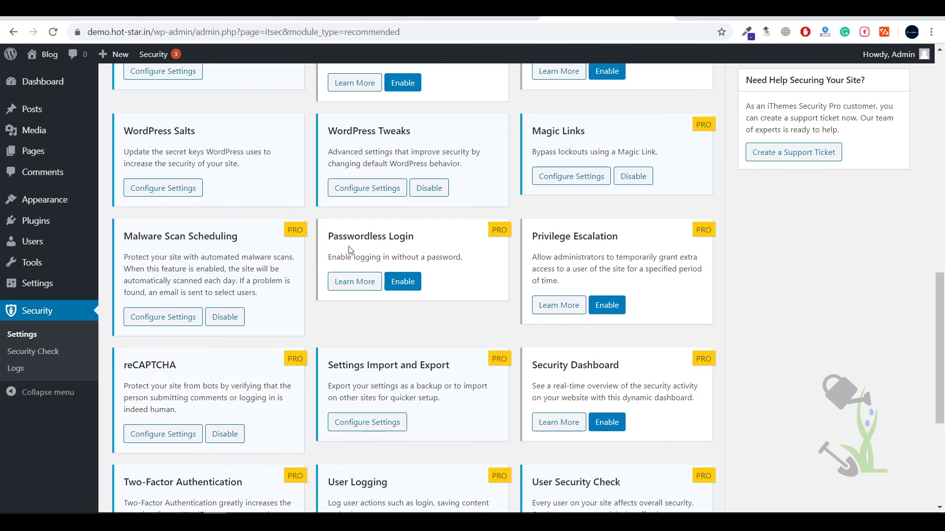
# Enable the Passwordless Login, System Tweaks and SSL modules.
pyautogui.click(410, 283)
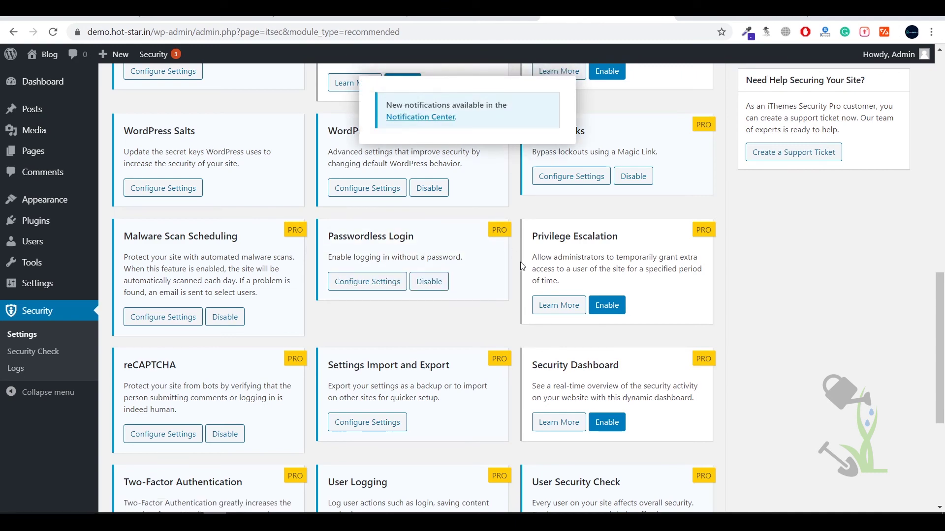
pyautogui.scroll(5, 521, 266)
pyautogui.scroll(1, 509, 287)
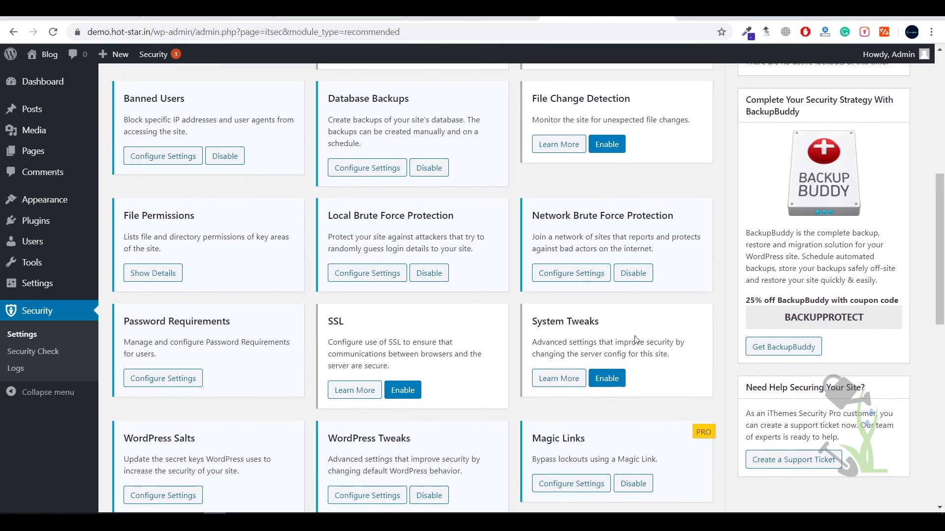
pyautogui.click(610, 379)
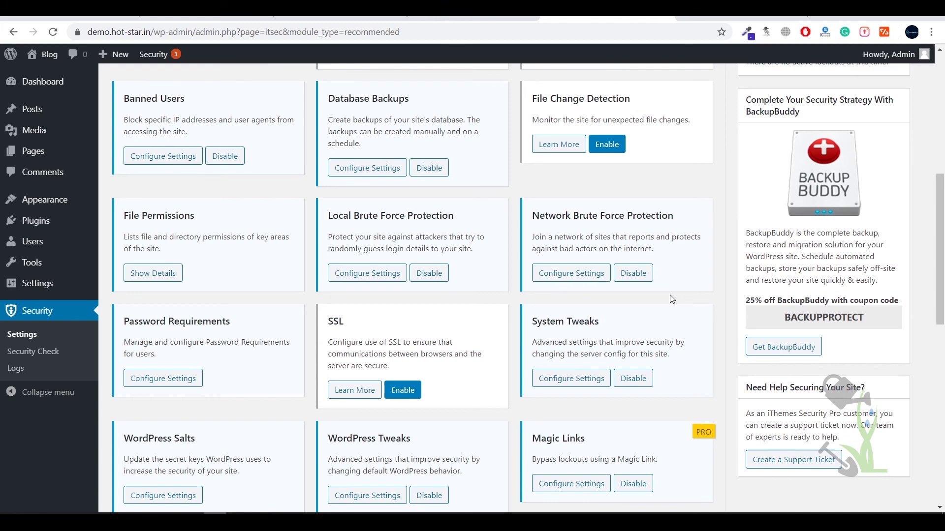
pyautogui.scroll(2, 681, 298)
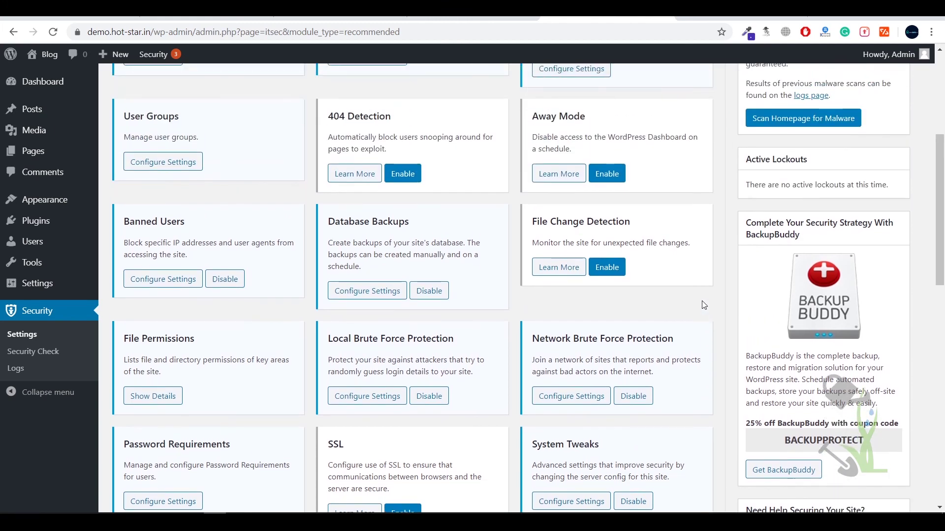
pyautogui.scroll(3, 701, 301)
pyautogui.scroll(-5, 701, 301)
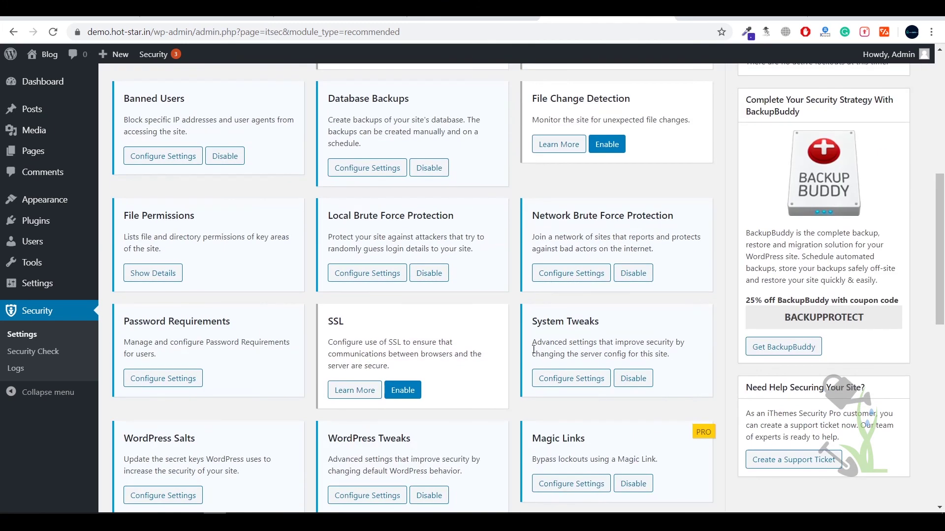
pyautogui.click(402, 389)
pyautogui.scroll(-4, 400, 342)
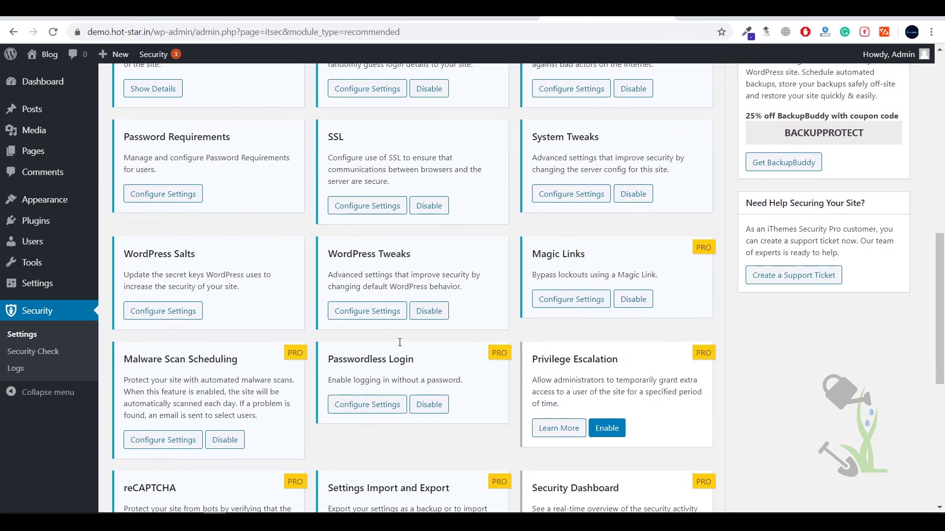
pyautogui.scroll(7, 399, 343)
pyautogui.scroll(-8, 399, 349)
pyautogui.scroll(-6, 400, 356)
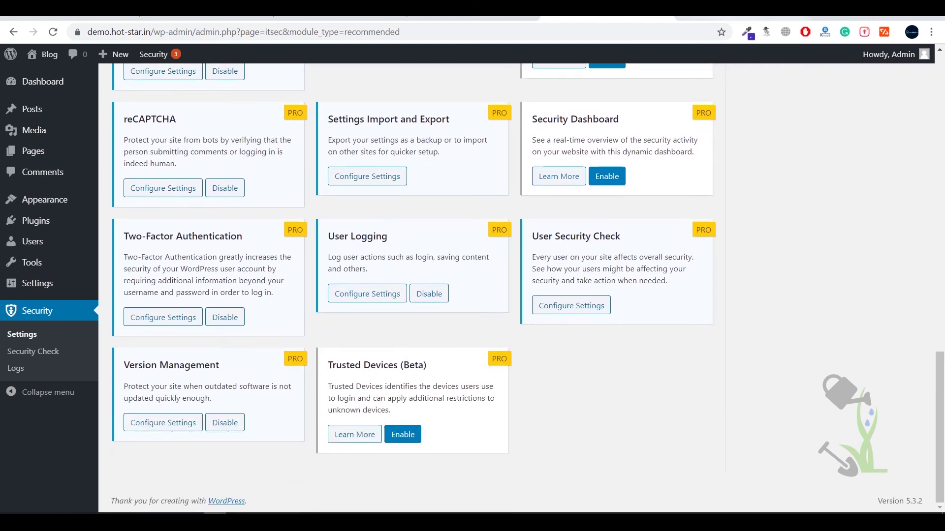
pyautogui.click(753, 19)
pyautogui.scroll(-12, 669, 345)
pyautogui.scroll(12, 622, 400)
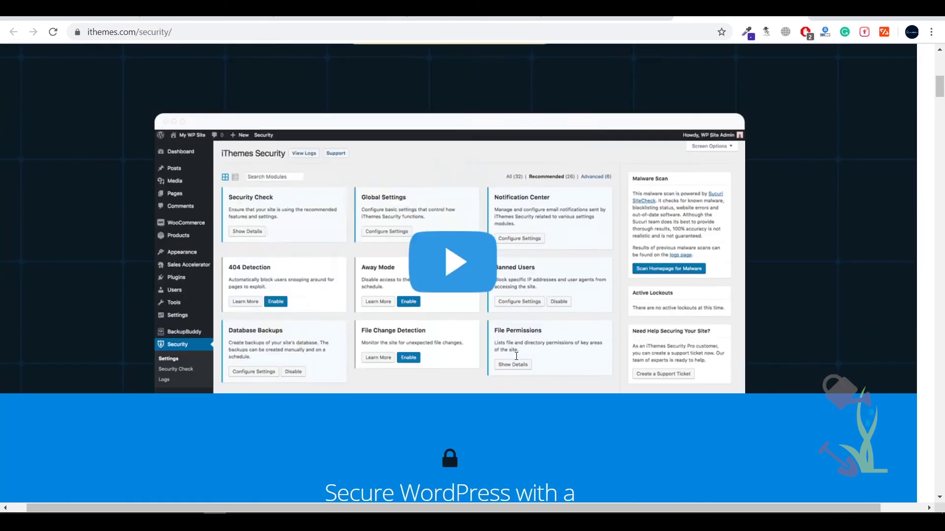
pyautogui.scroll(-10, 518, 355)
pyautogui.scroll(-1, 349, 295)
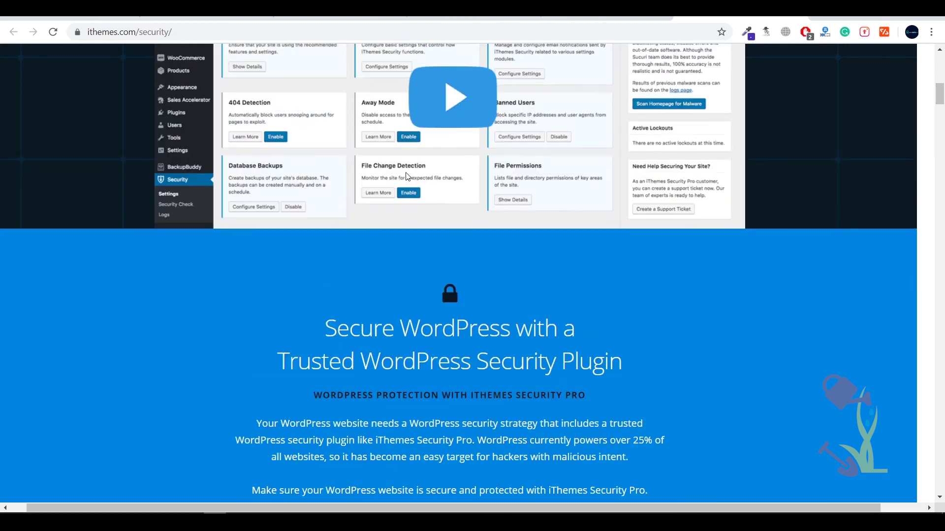
pyautogui.scroll(7, 349, 295)
pyautogui.click(606, 19)
pyautogui.scroll(20, 626, 259)
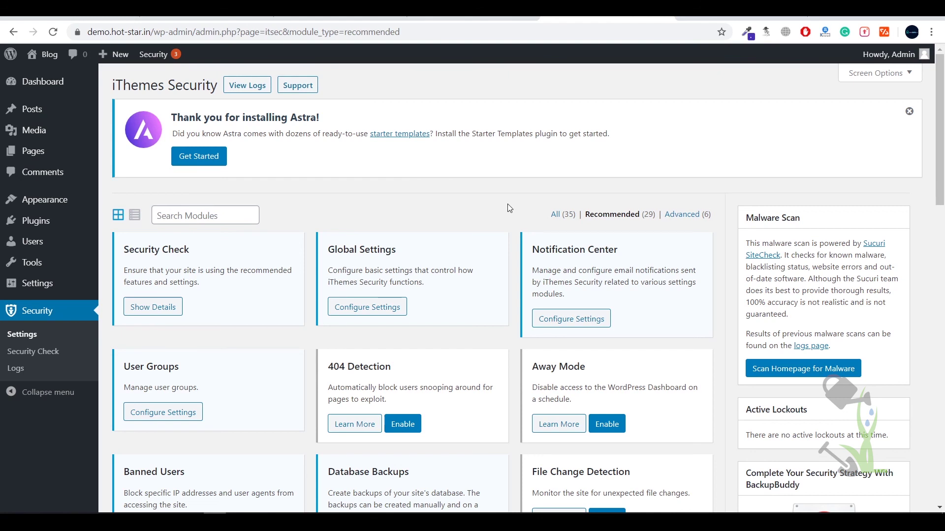
pyautogui.scroll(-1, 507, 206)
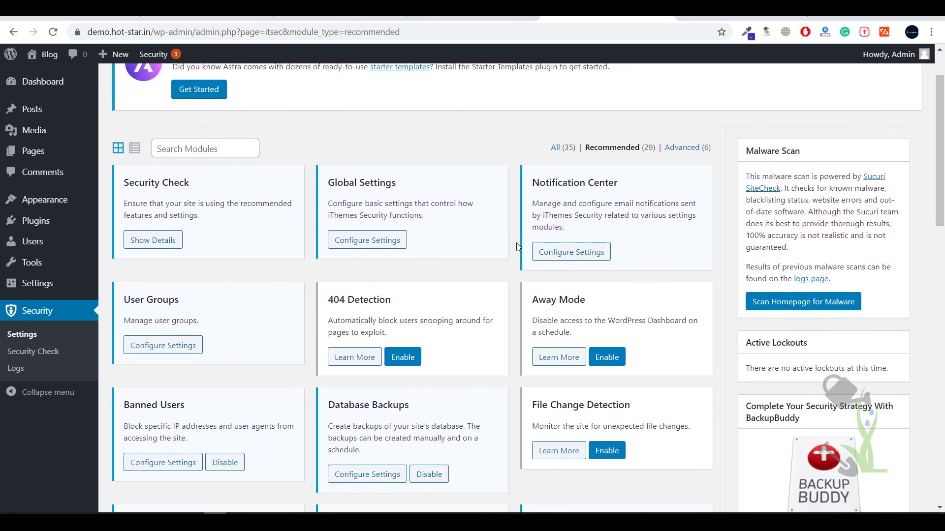